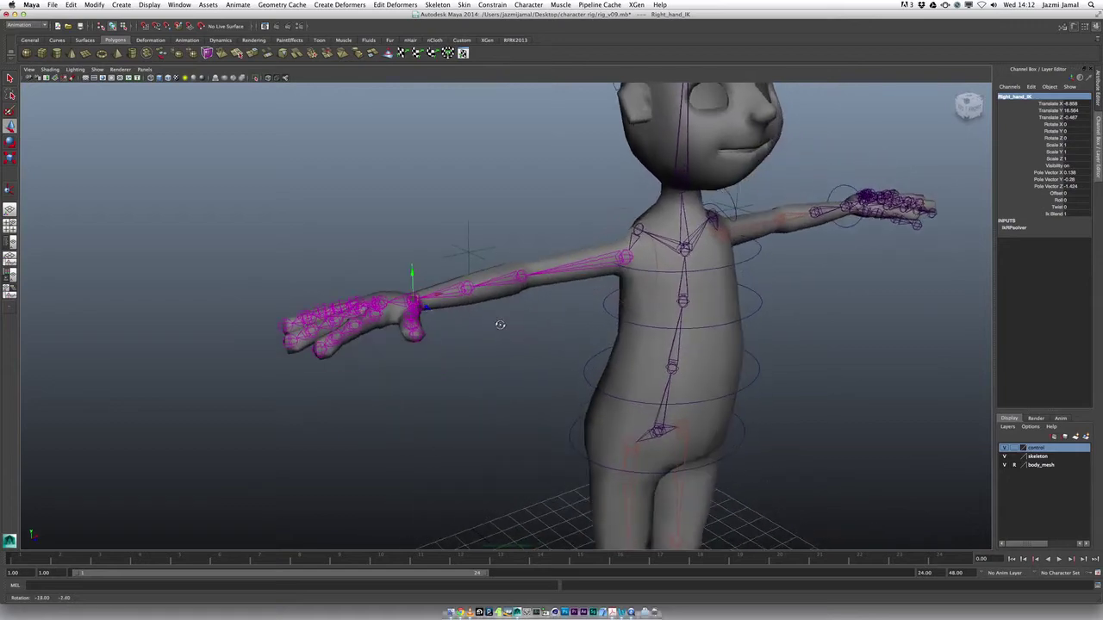
Step: Test the left arm's bend by moving the left wrist control inward and lowering the left elbow's pole vector locator
{"action": "left_click_drag", "start_coordinate": [576, 346], "coordinate": [637, 313], "text": "alt"}
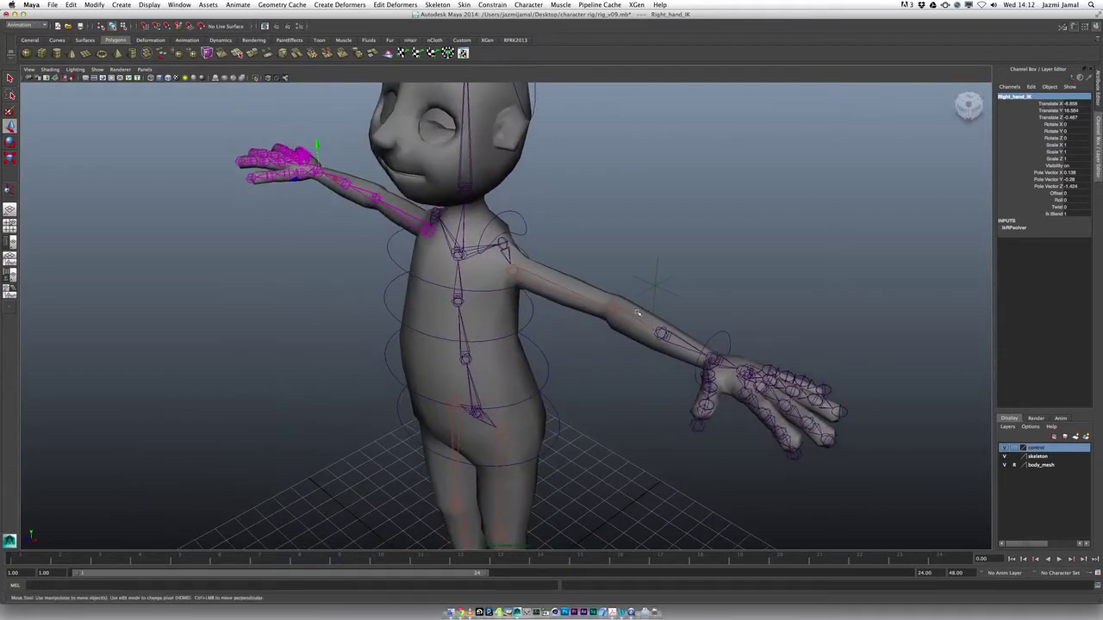
{"action": "left_click", "coordinate": [722, 336]}
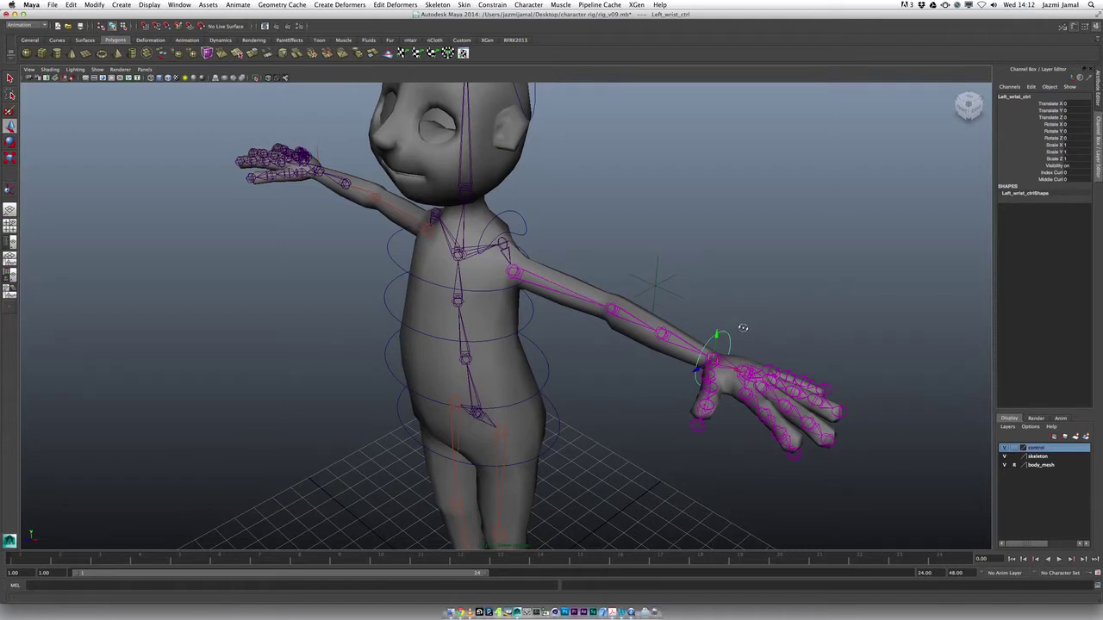
{"action": "mouse_move", "coordinate": [720, 328]}
{"action": "left_mouse_down", "text": "alt"}
{"action": "mouse_move", "coordinate": [765, 306]}
{"action": "mouse_move", "coordinate": [699, 328]}
{"action": "left_mouse_up", "text": "alt"}
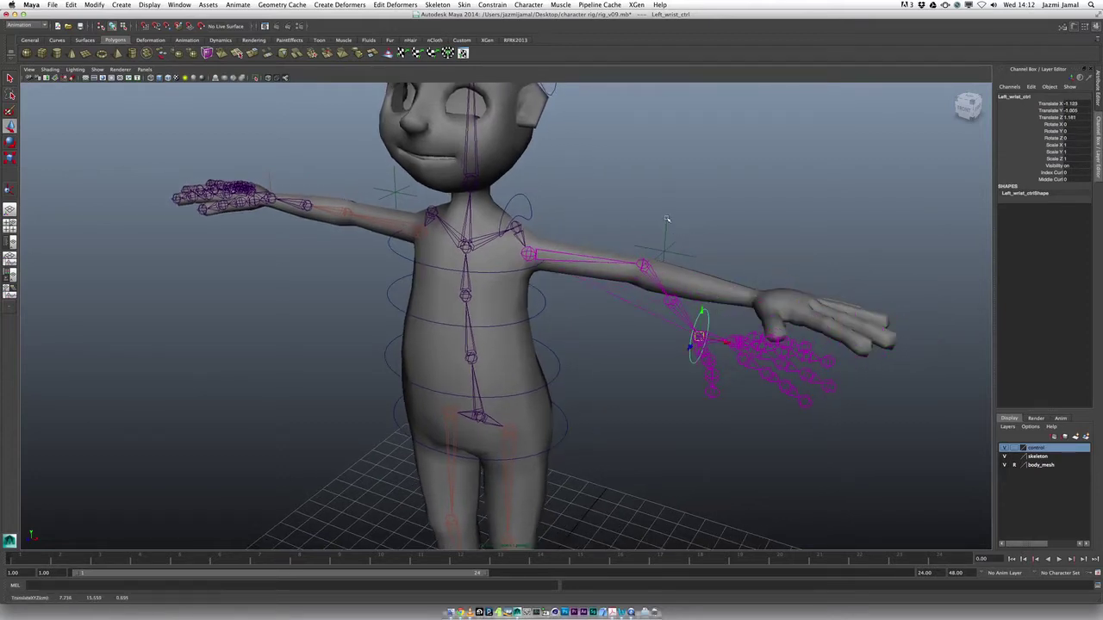
{"action": "left_click", "coordinate": [664, 249]}
{"action": "left_click_drag", "start_coordinate": [667, 224], "coordinate": [658, 280]}
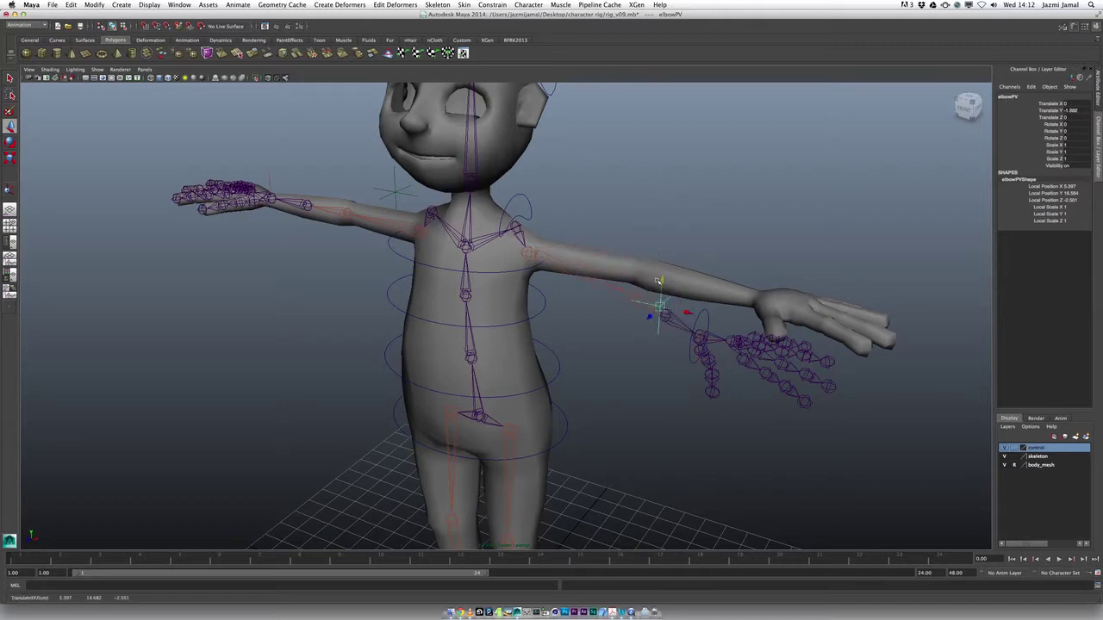
Step: Undo the test moves of the left elbow locator and the left wrist control
{"action": "key", "text": "z"}
{"action": "key", "text": "z"}
{"action": "key", "text": "z"}
{"action": "key", "text": "z"}
{"action": "key", "text": "z"}
{"action": "key", "text": "z"}
{"action": "key", "text": "z"}
{"action": "key", "text": "z"}
{"action": "key", "text": "z"}
{"action": "key", "text": "z"}
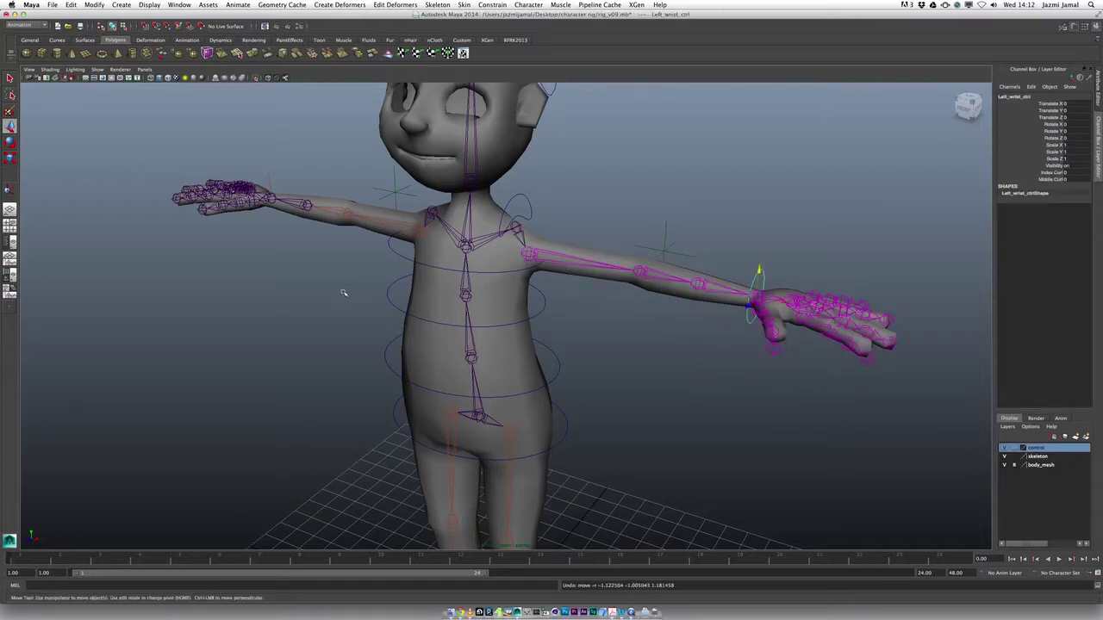
Step: Move the right arm's locator forward onto the right elbow joint, about 2.8 units along Z
{"action": "mouse_move", "coordinate": [341, 290]}
{"action": "left_mouse_down", "text": "alt"}
{"action": "mouse_move", "coordinate": [315, 305]}
{"action": "mouse_move", "coordinate": [358, 300]}
{"action": "left_mouse_up", "text": "alt"}
{"action": "left_click", "coordinate": [425, 234]}
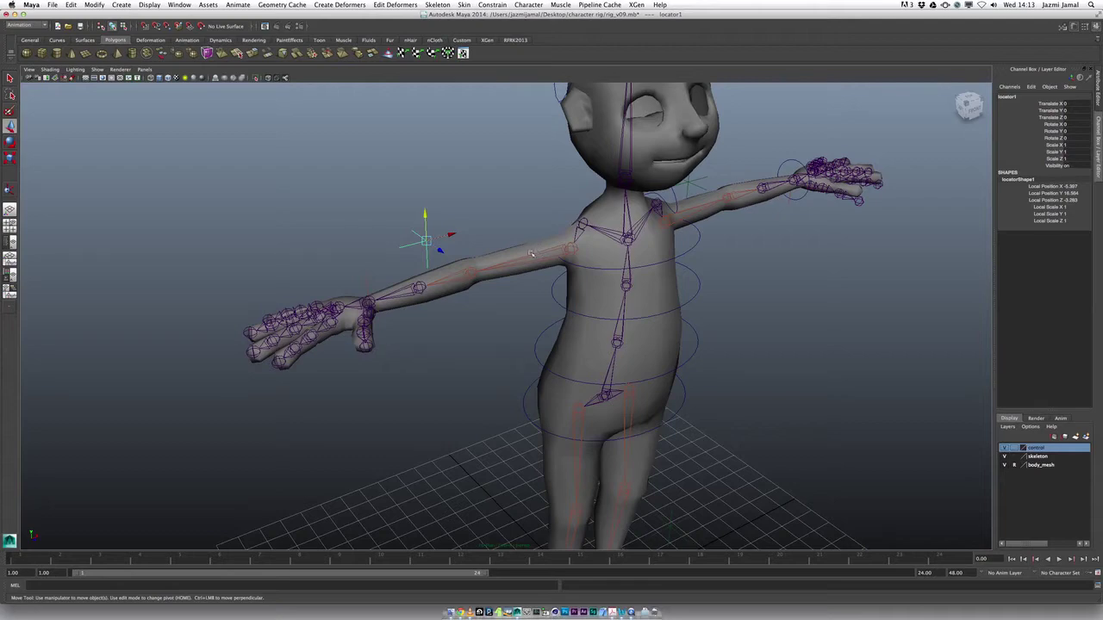
{"action": "left_click_drag", "start_coordinate": [483, 312], "coordinate": [570, 313], "text": "alt"}
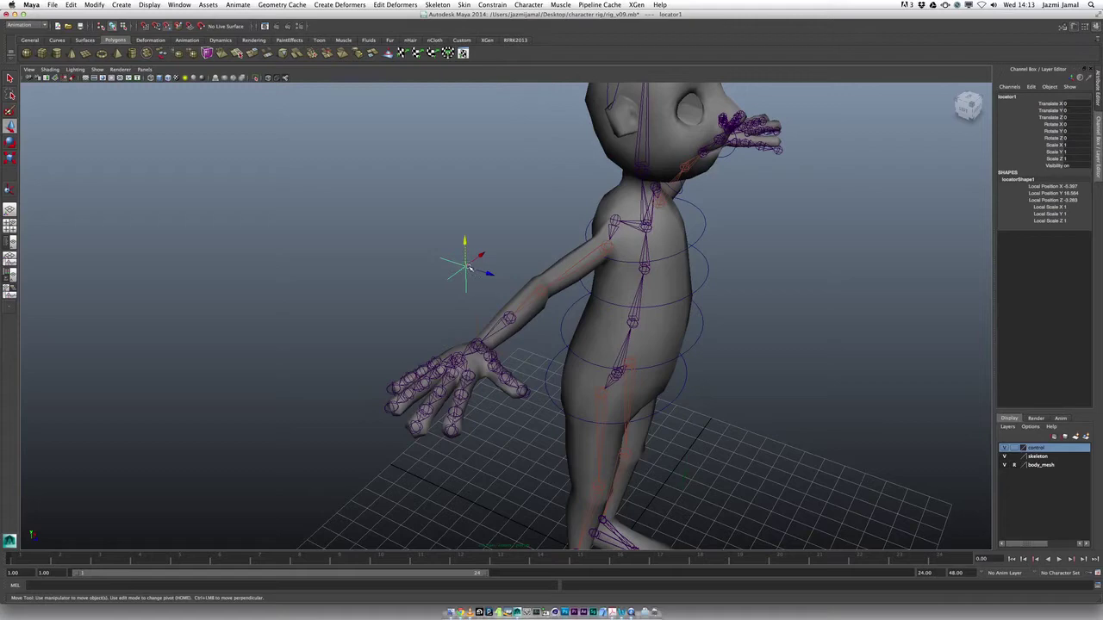
{"action": "left_click_drag", "start_coordinate": [470, 269], "coordinate": [540, 327]}
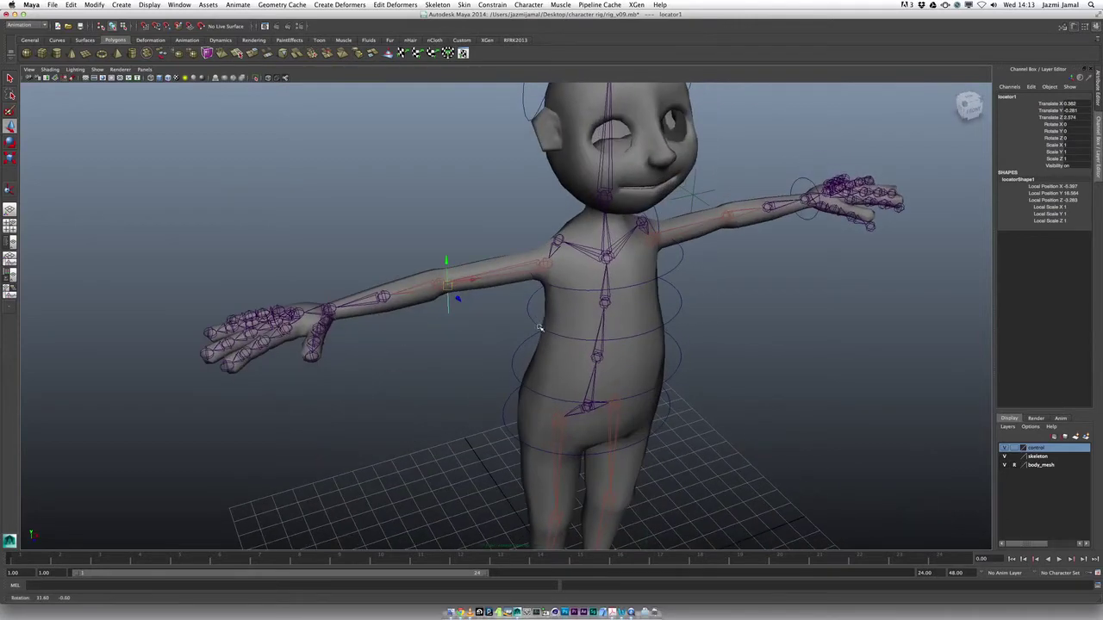
{"action": "left_click_drag", "start_coordinate": [450, 288], "coordinate": [439, 284]}
{"action": "left_click_drag", "start_coordinate": [467, 346], "coordinate": [494, 345], "text": "alt"}
{"action": "right_click_drag", "start_coordinate": [517, 344], "coordinate": [494, 345], "text": "alt"}
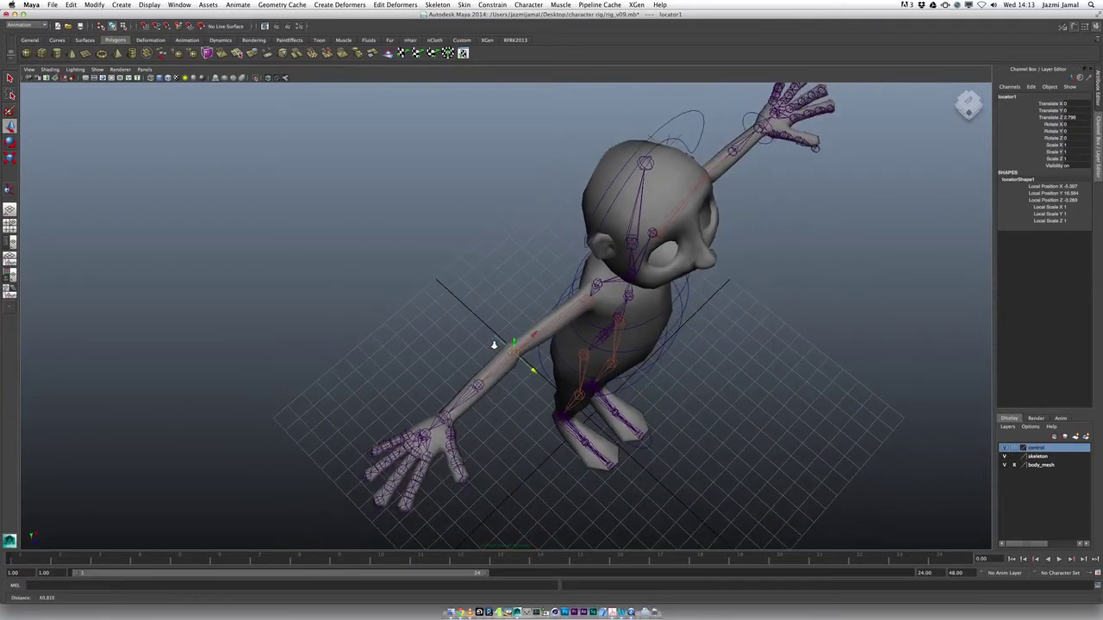
{"action": "left_click_drag", "start_coordinate": [494, 345], "coordinate": [525, 321], "text": "alt"}
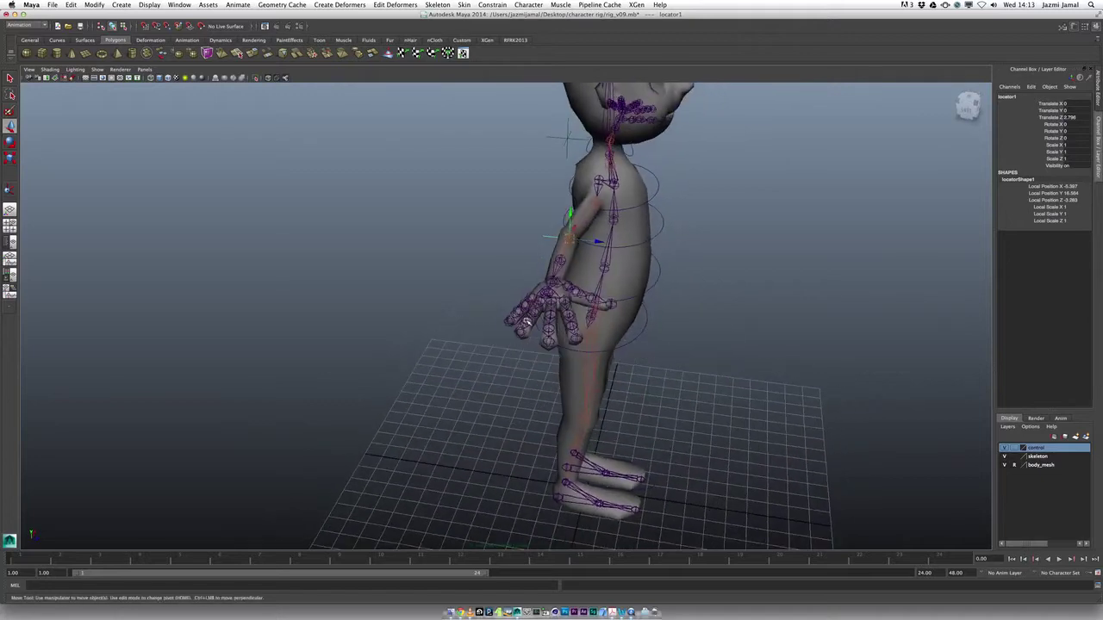
Step: Place the right arm's locator behind the elbow at Translate Z 0.779, checking its alignment with the left locator in the top view
{"action": "key", "text": "space"}
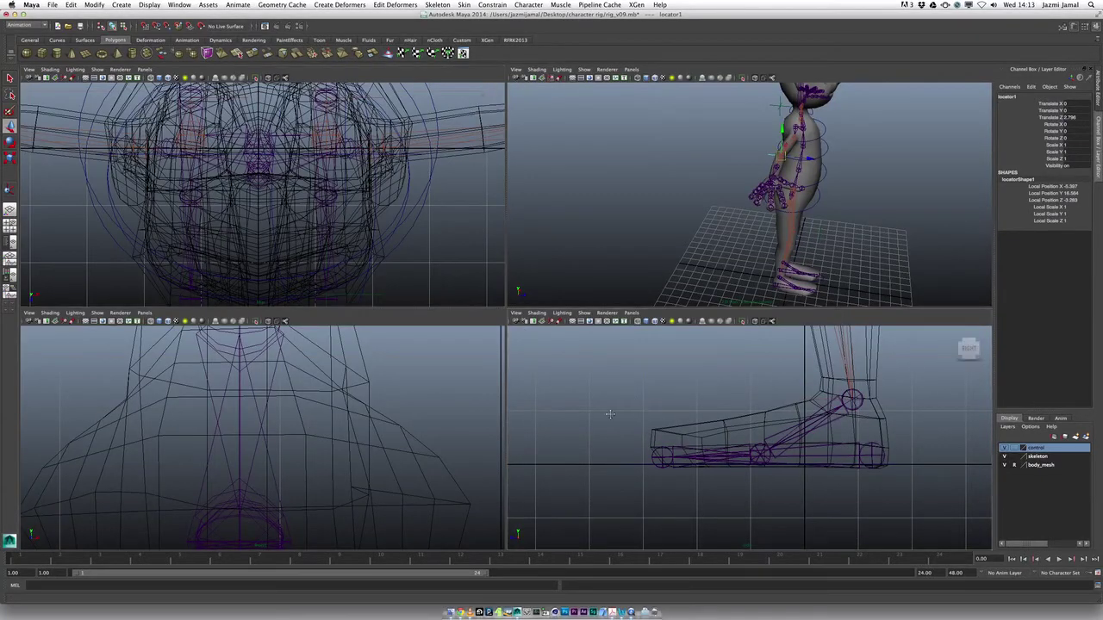
{"action": "left_click_drag", "start_coordinate": [647, 398], "coordinate": [695, 417], "text": "alt"}
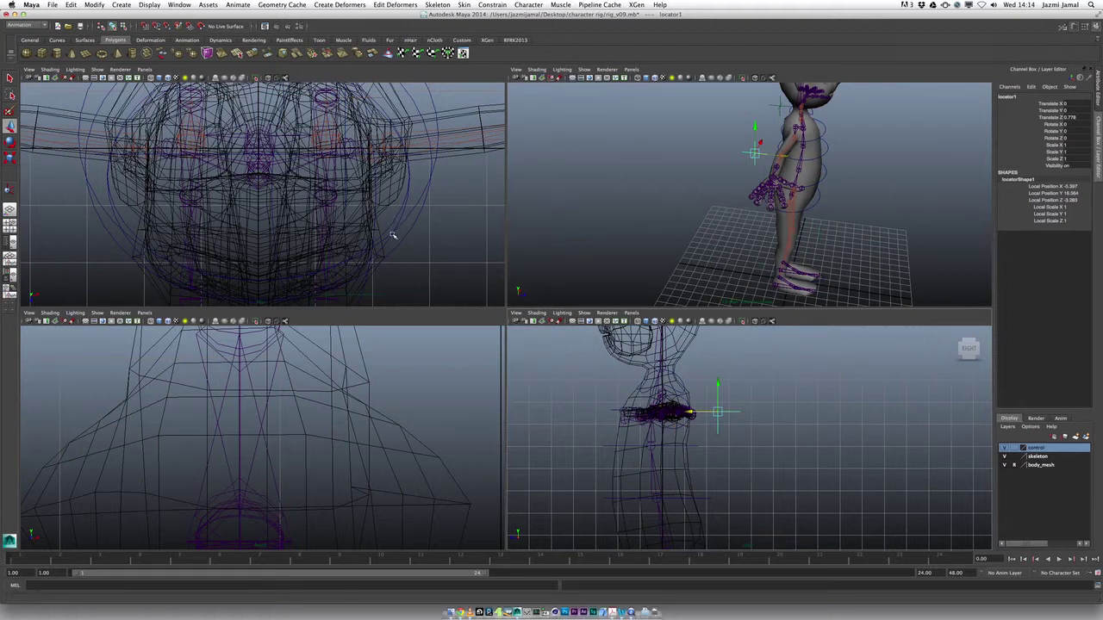
{"action": "key", "text": "space"}
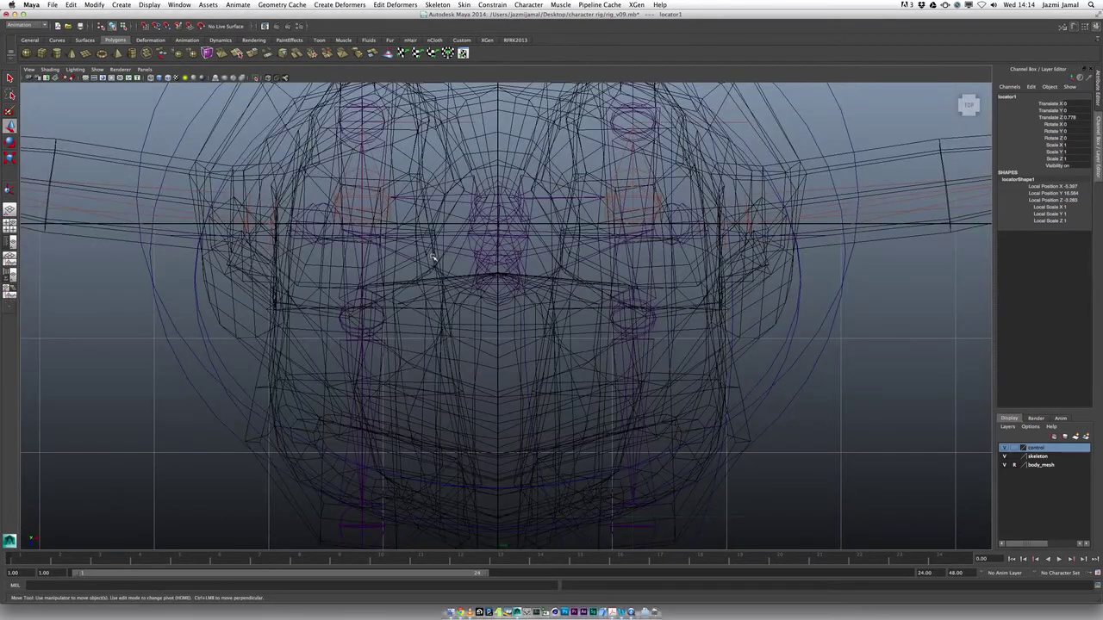
{"action": "scroll", "coordinate": [552, 313], "scroll_direction": "down", "scroll_amount": 10}
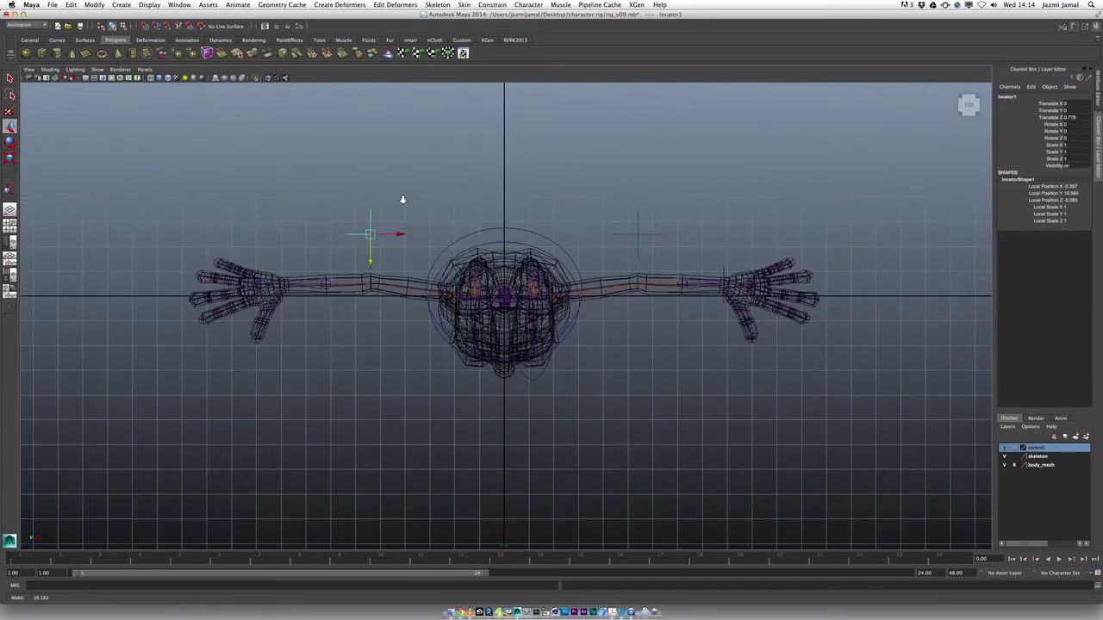
{"action": "key", "text": "space"}
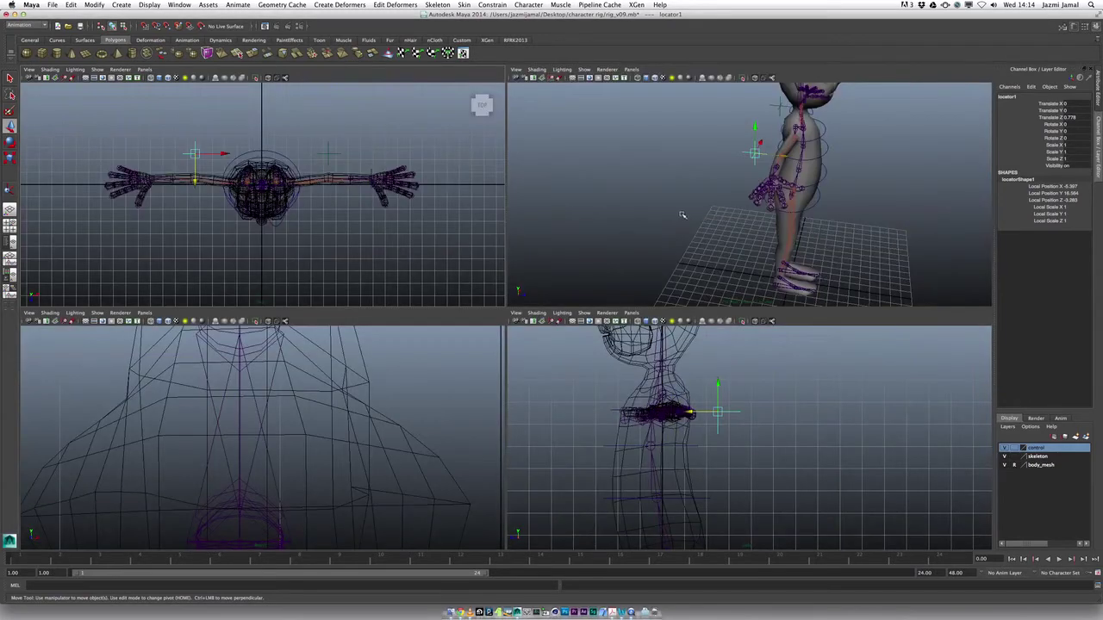
{"action": "key", "text": "space"}
{"action": "key", "text": "space"}
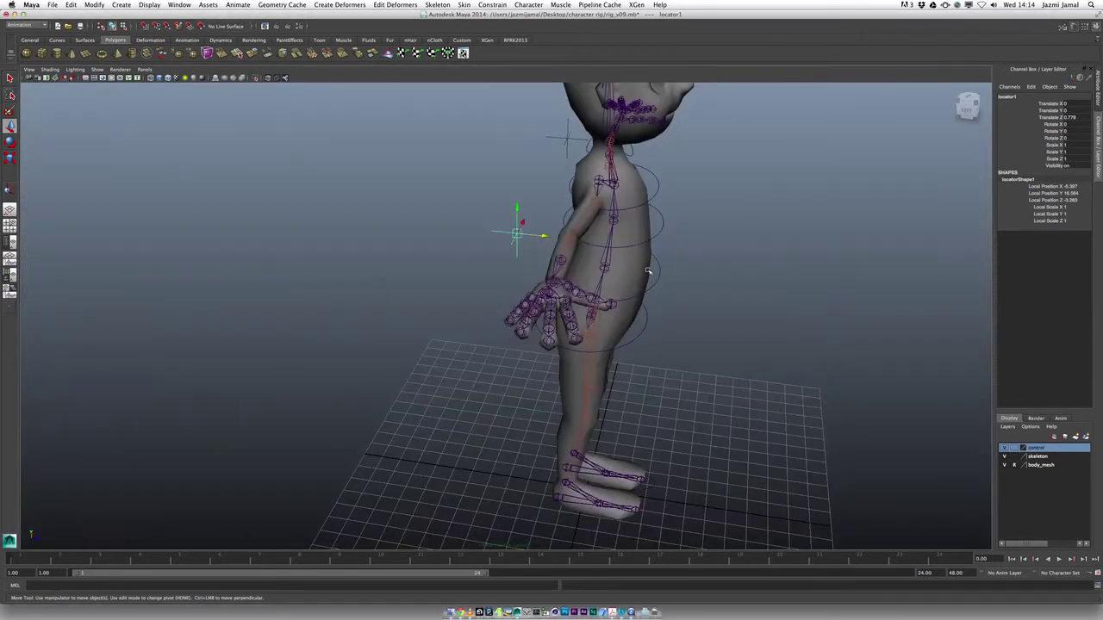
{"action": "left_click_drag", "start_coordinate": [698, 279], "coordinate": [594, 284], "text": "alt"}
{"action": "right_click_drag", "start_coordinate": [595, 285], "coordinate": [619, 282], "text": "alt"}
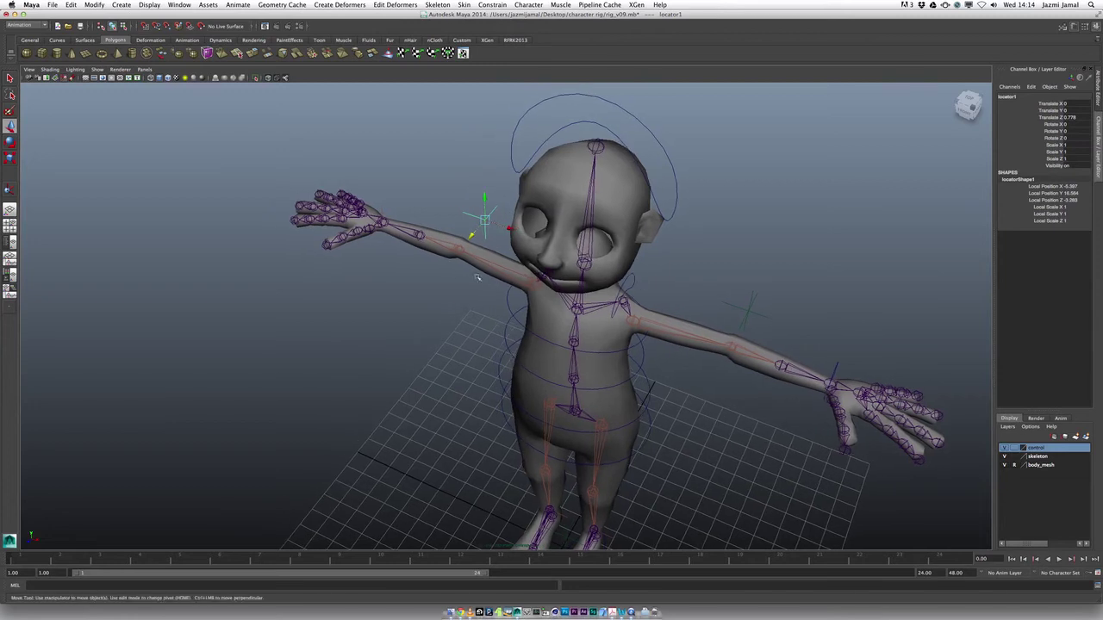
Step: Freeze the transformations of the right arm's locator
{"action": "left_click", "coordinate": [465, 40]}
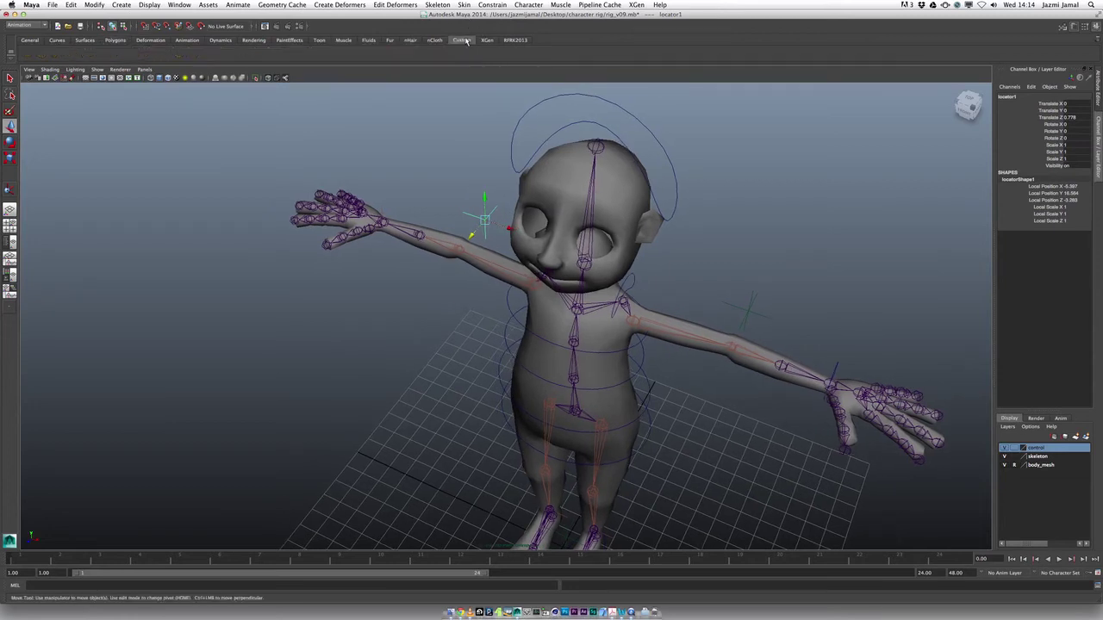
{"action": "left_click", "coordinate": [52, 5]}
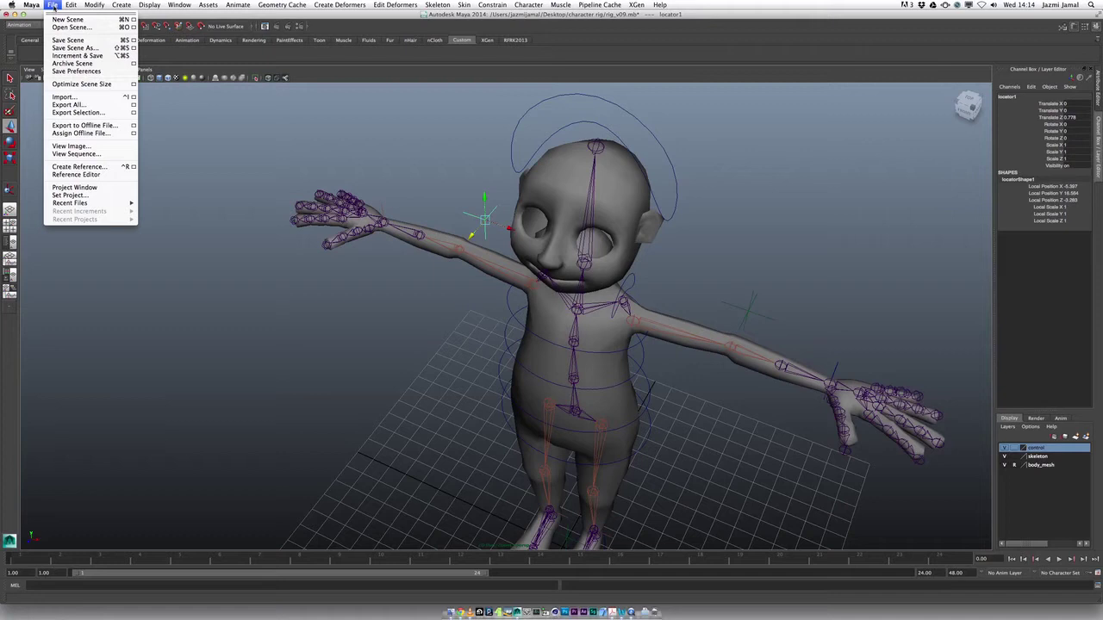
{"action": "mouse_move", "coordinate": [94, 5]}
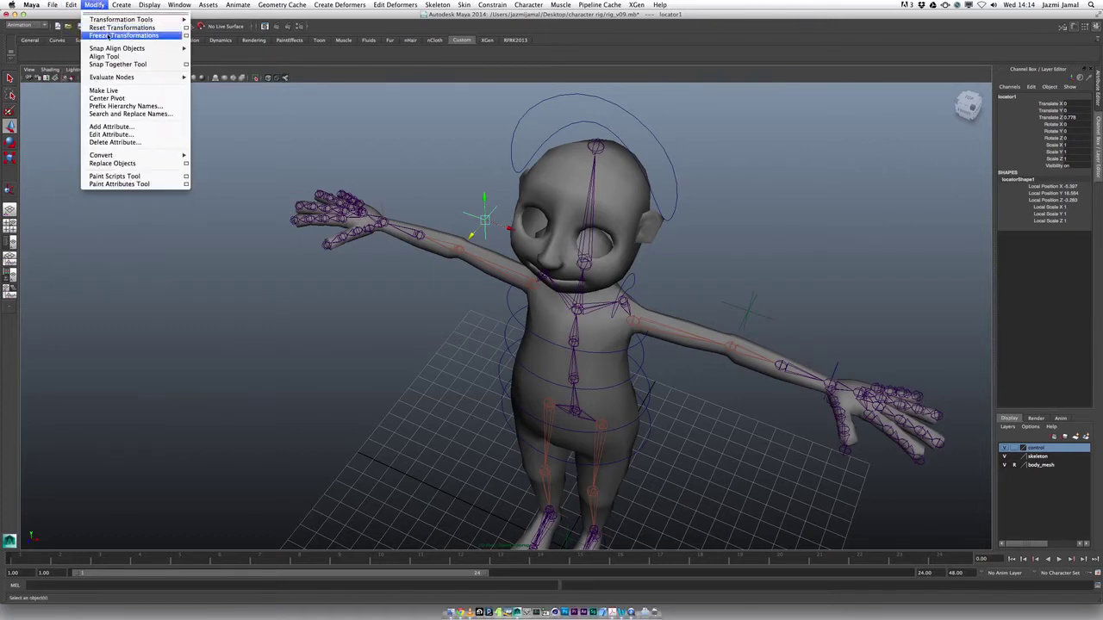
{"action": "left_click", "coordinate": [108, 36]}
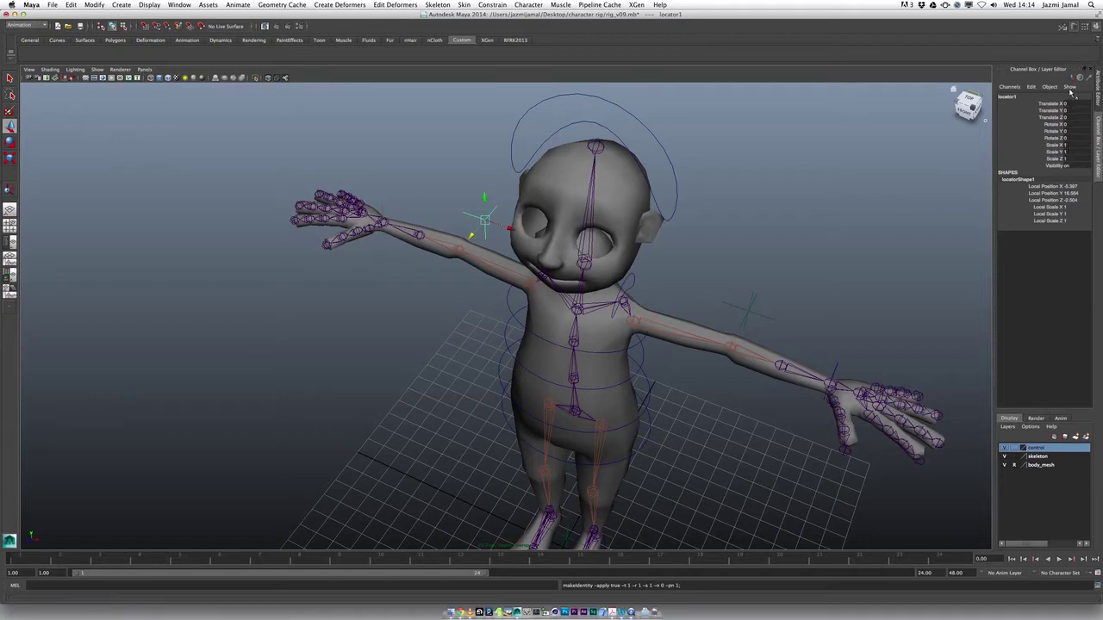
Step: Rename the locator behind the left elbow as Left_elbowPV
{"action": "left_click", "coordinate": [1034, 97]}
{"action": "left_click", "coordinate": [748, 310]}
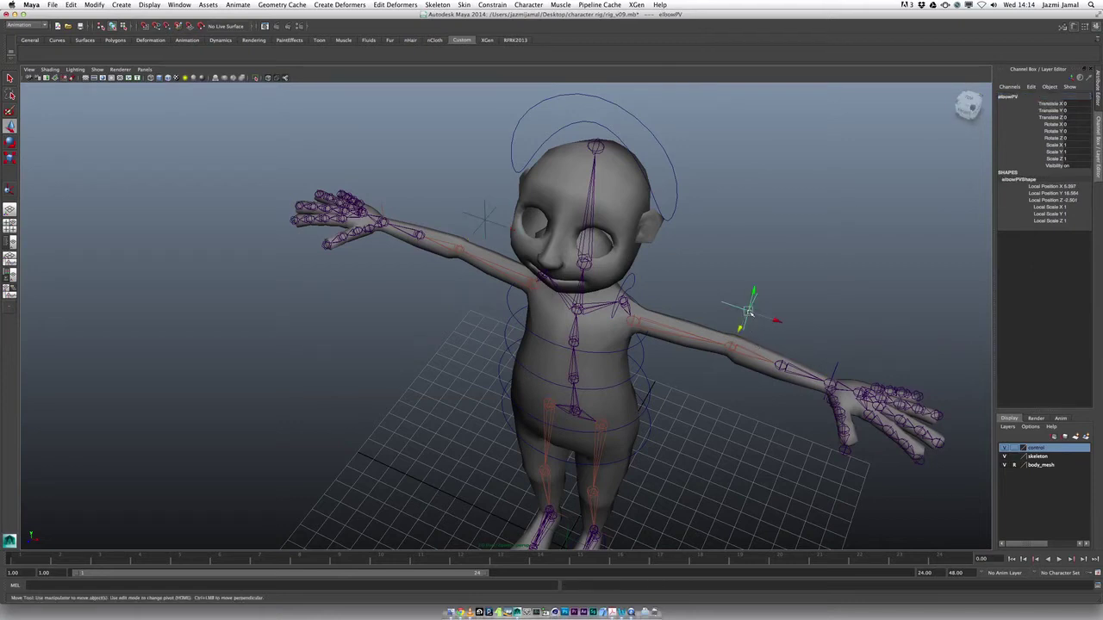
{"action": "left_click", "coordinate": [1009, 97]}
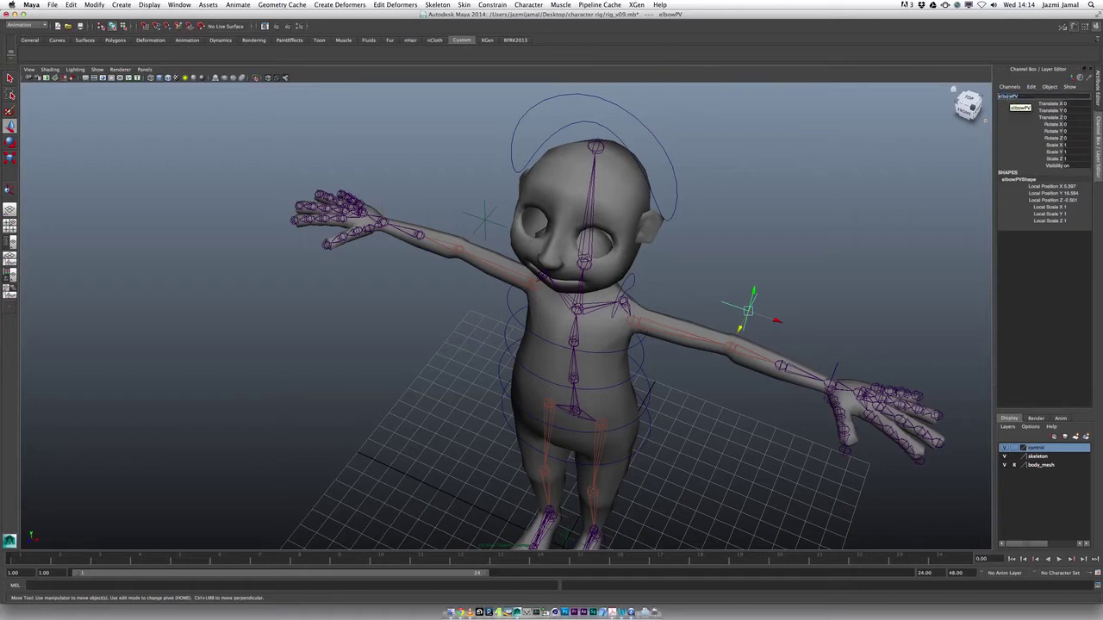
{"action": "type", "text": "L_"}
{"action": "type", "text": "t_"}
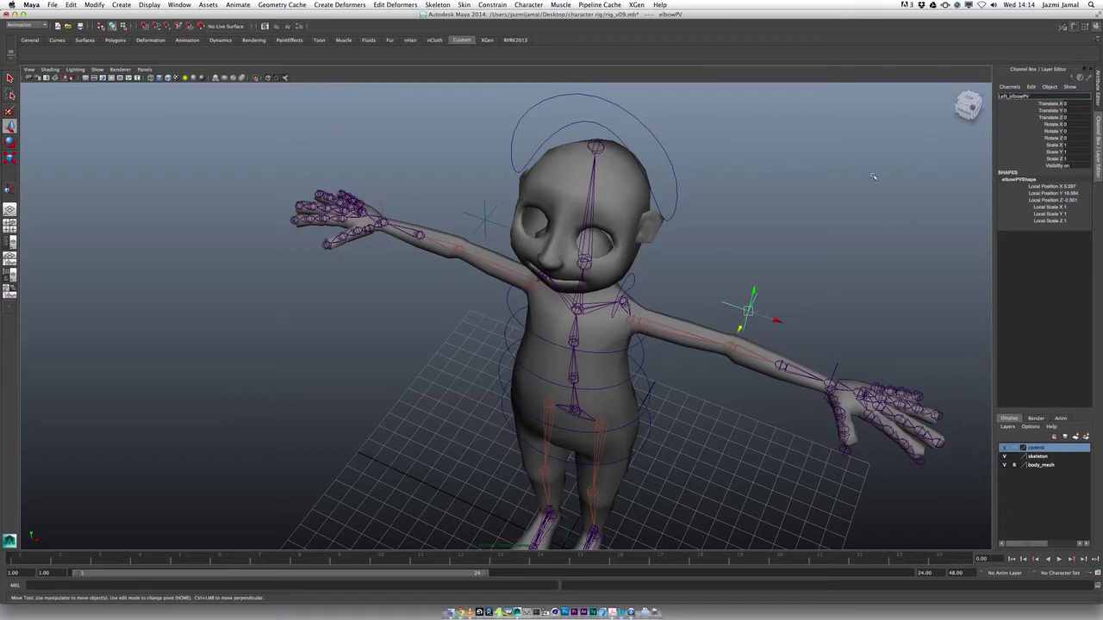
{"action": "key", "text": "Return"}
Step: Rename the locator behind the right elbow as Right_elbowPV and check both elbow locators' names
{"action": "left_click", "coordinate": [487, 217]}
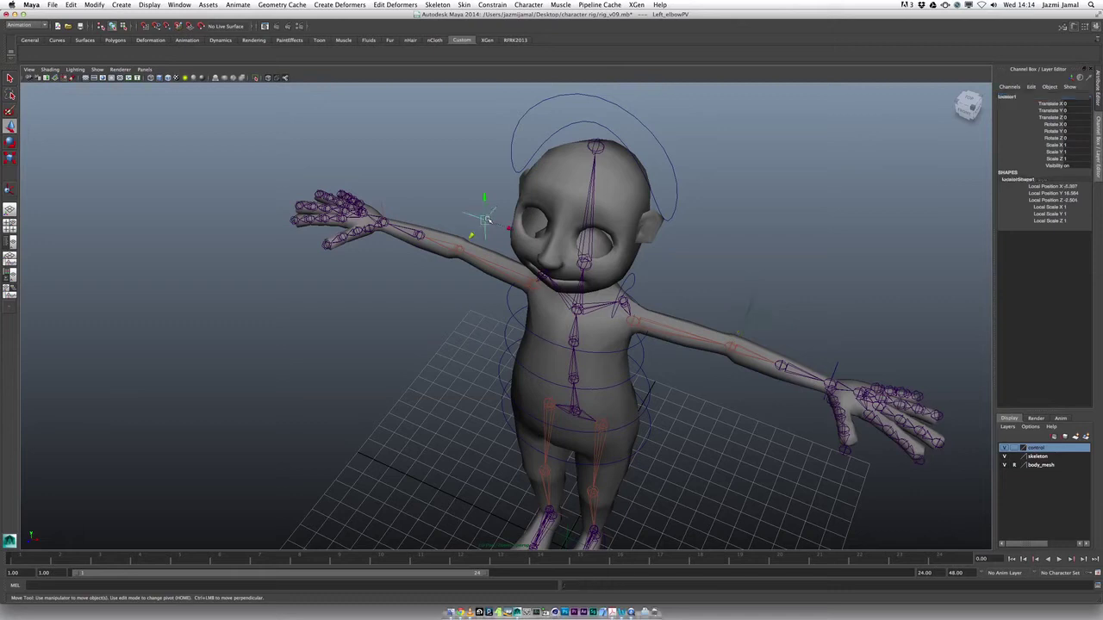
{"action": "double_click", "coordinate": [1035, 99]}
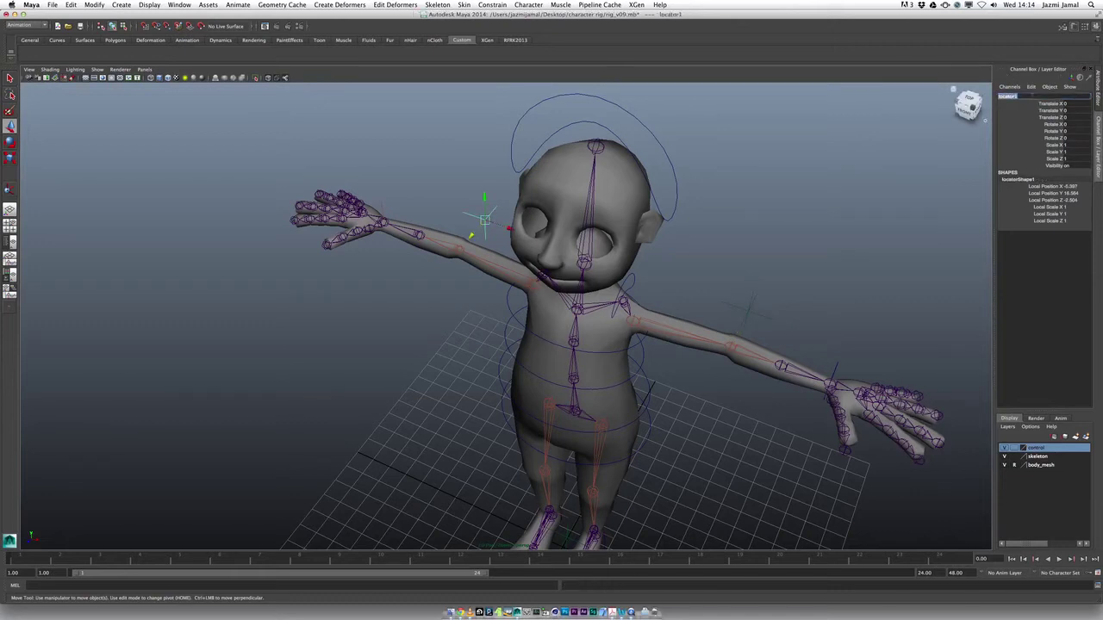
{"action": "key", "text": "BackSpace"}
{"action": "type", "text": "Right_elbowPV"}
{"action": "key", "text": "Return"}
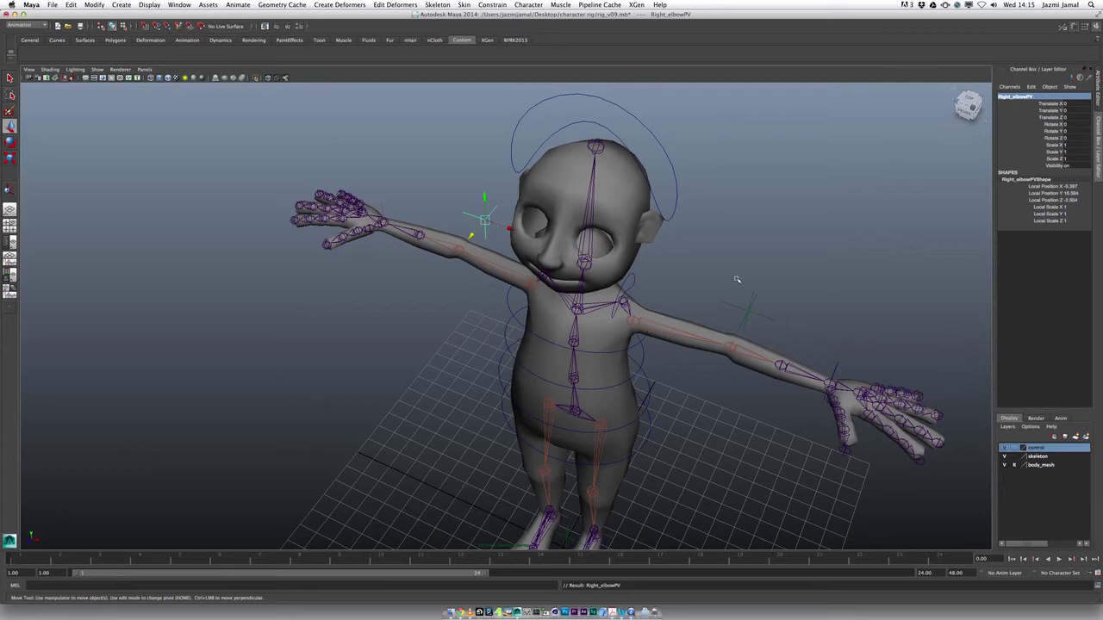
{"action": "left_click", "coordinate": [749, 303]}
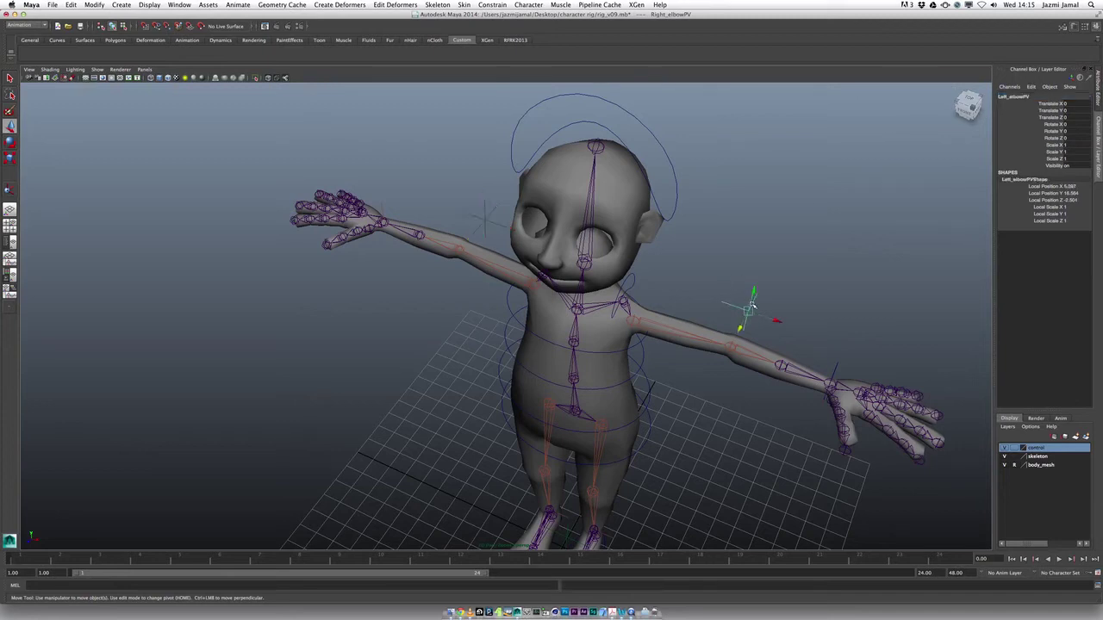
{"action": "left_click", "coordinate": [485, 221]}
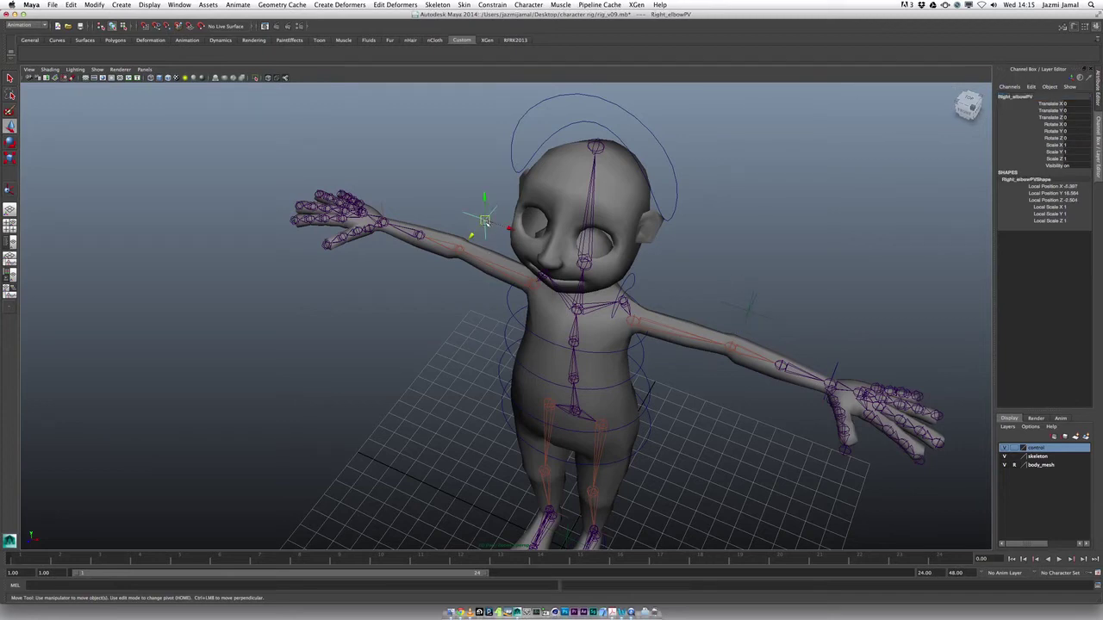
Step: Add a Pole Vector constraint with weight 1 from the Right_elbowPV locator to the right hand's IK handle
{"action": "left_click_drag", "start_coordinate": [485, 220], "coordinate": [520, 231], "text": "alt"}
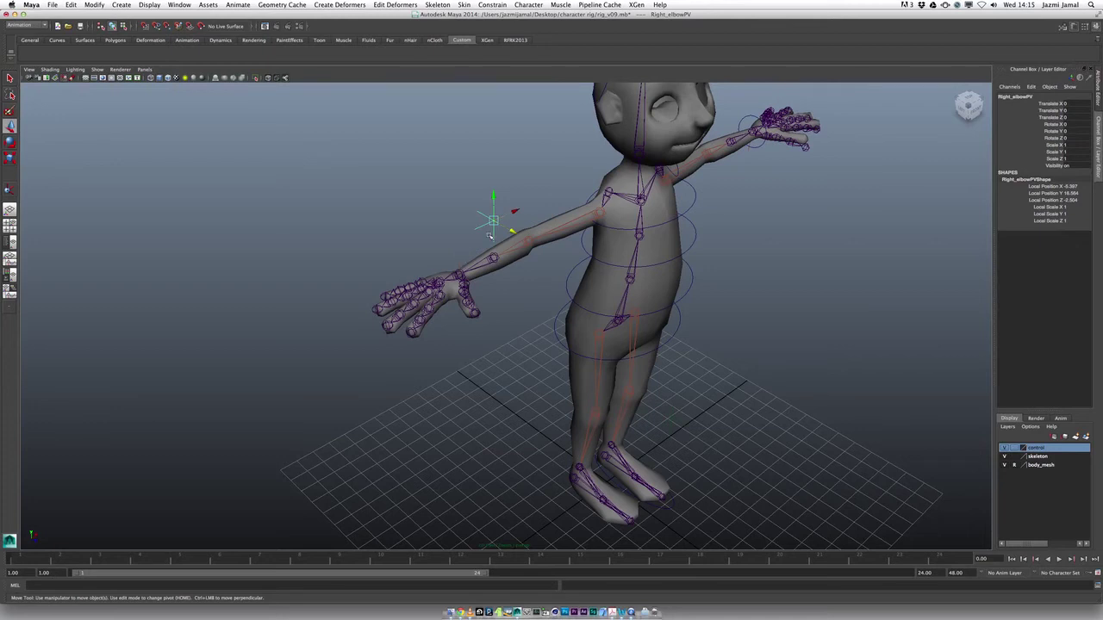
{"action": "left_click_drag", "start_coordinate": [522, 269], "coordinate": [481, 242], "text": "alt"}
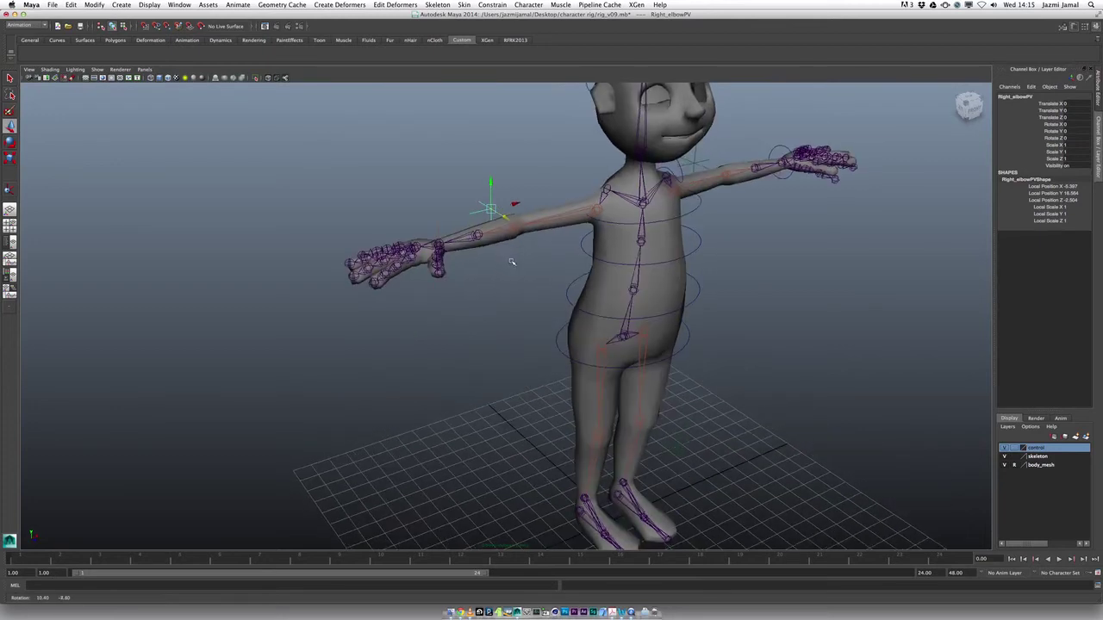
{"action": "left_click", "coordinate": [450, 205]}
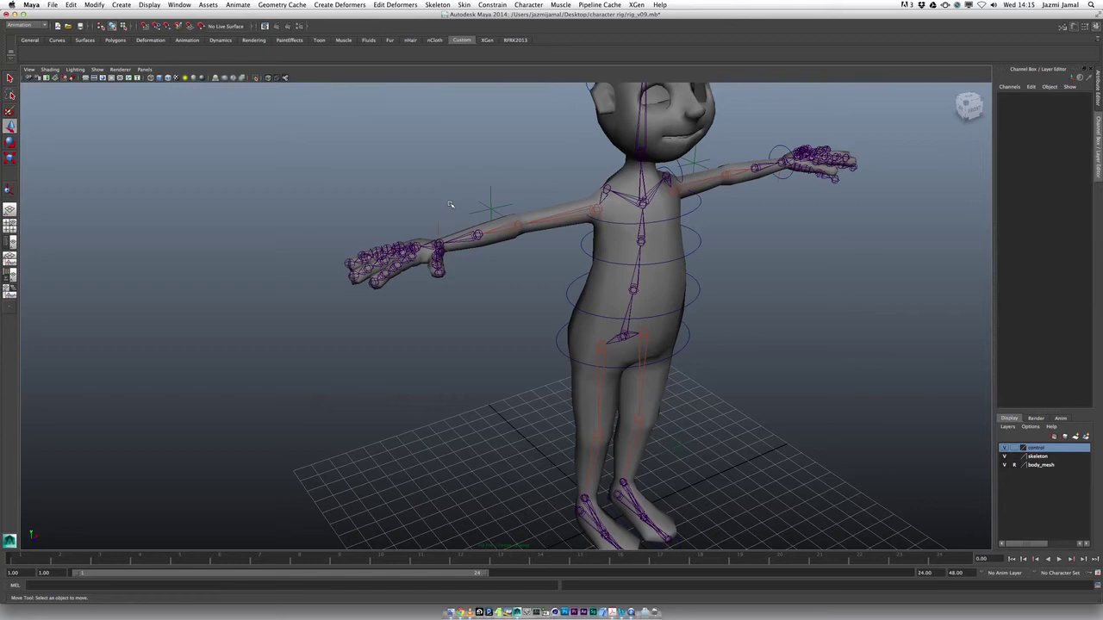
{"action": "left_click", "coordinate": [492, 189]}
{"action": "key", "text": "q"}
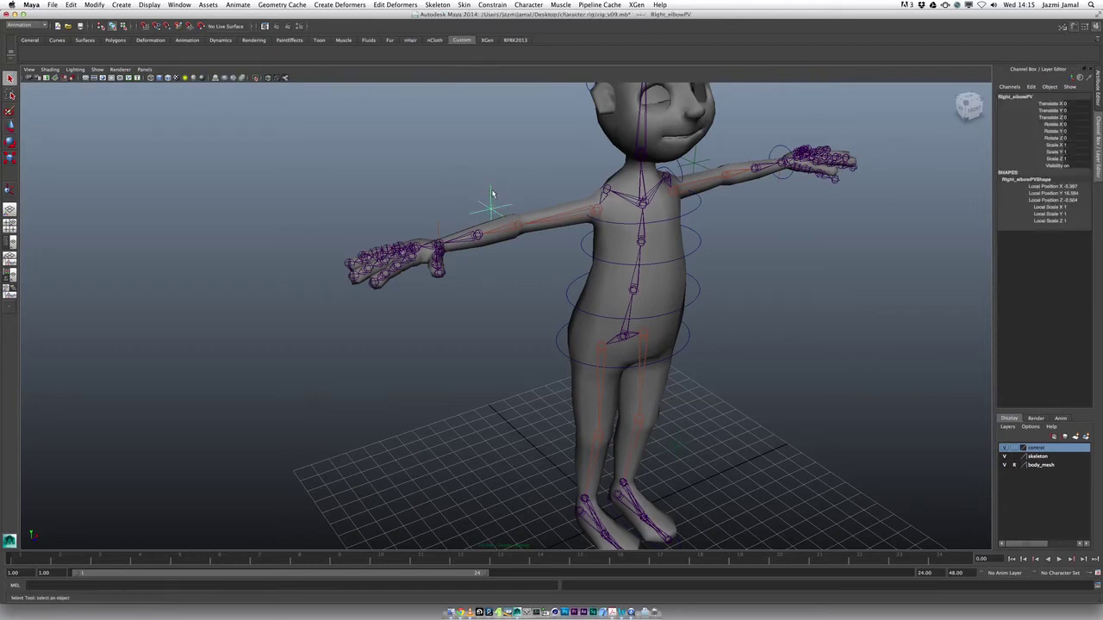
{"action": "left_click", "coordinate": [439, 226]}
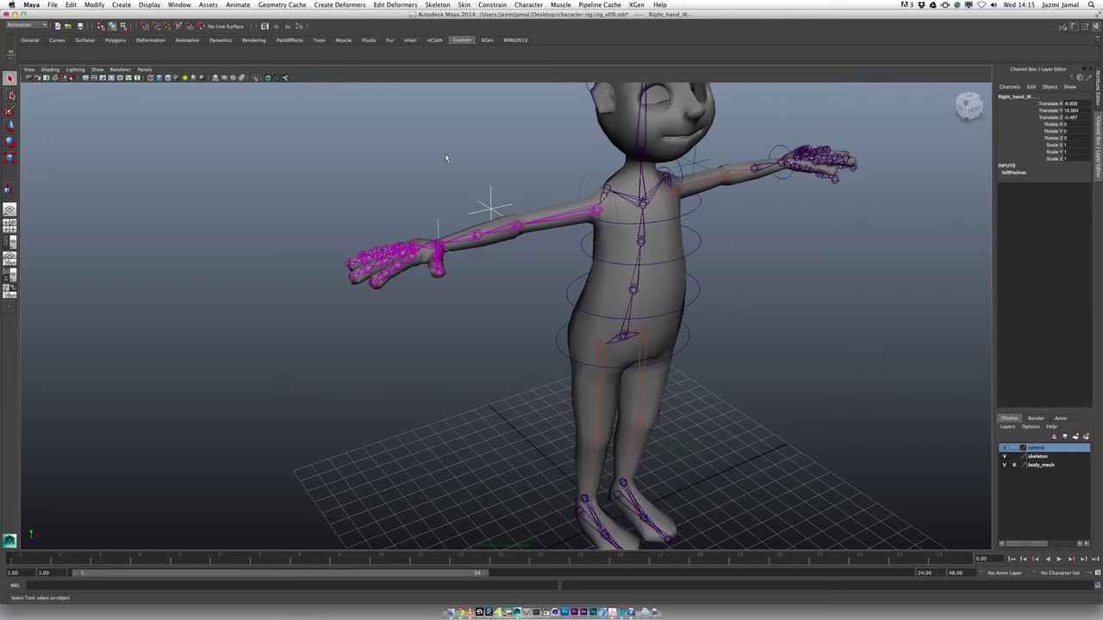
{"action": "left_click", "coordinate": [493, 5]}
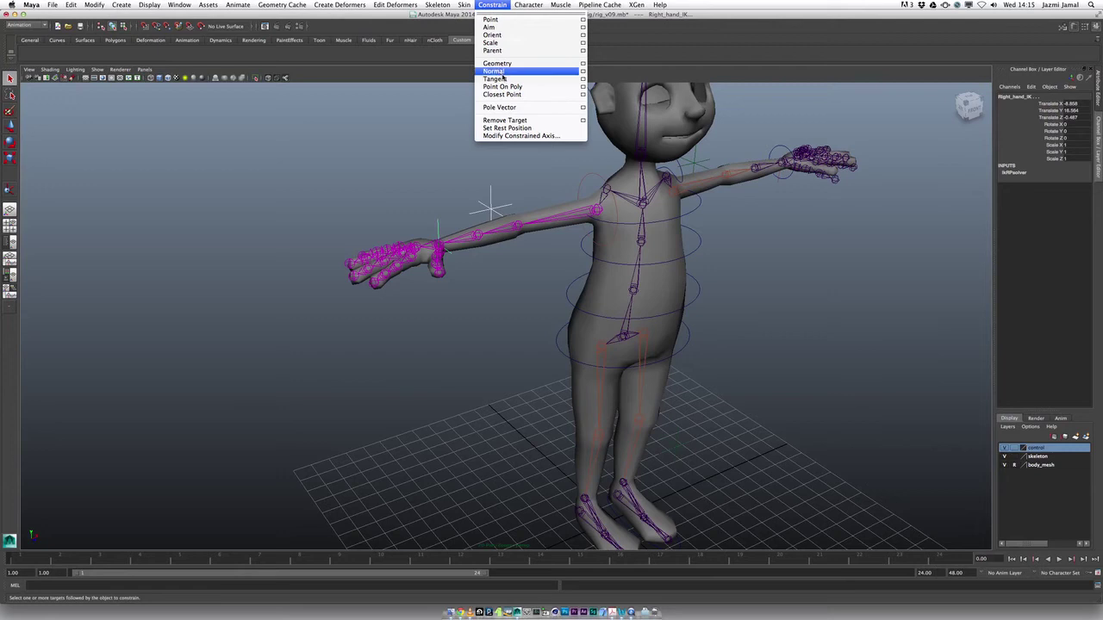
{"action": "left_click", "coordinate": [582, 107]}
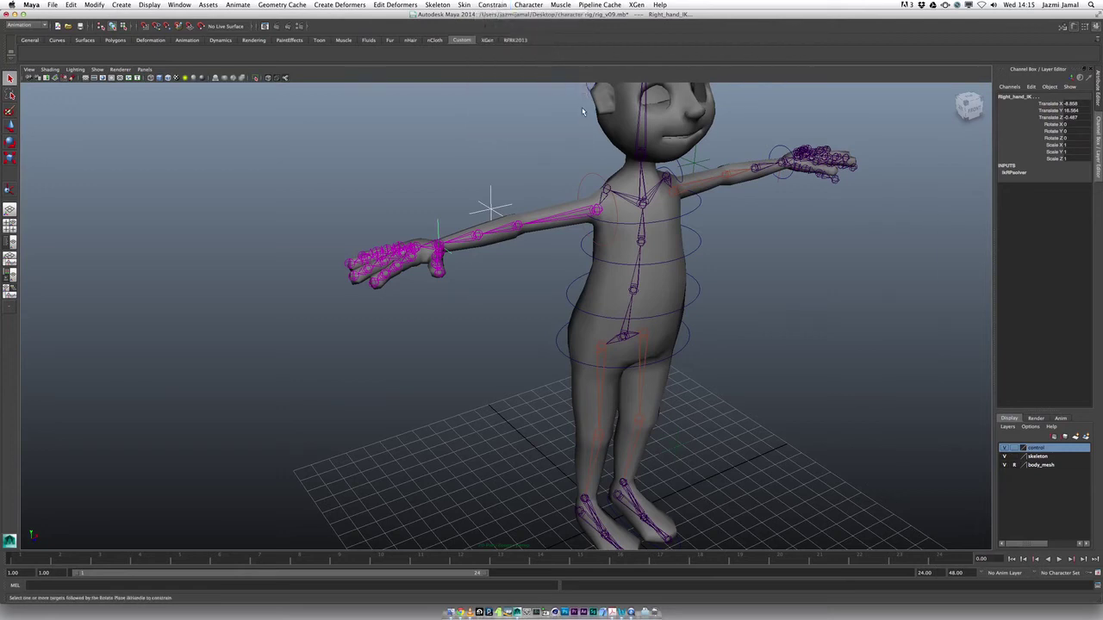
{"action": "left_click_drag", "start_coordinate": [507, 218], "coordinate": [239, 179]}
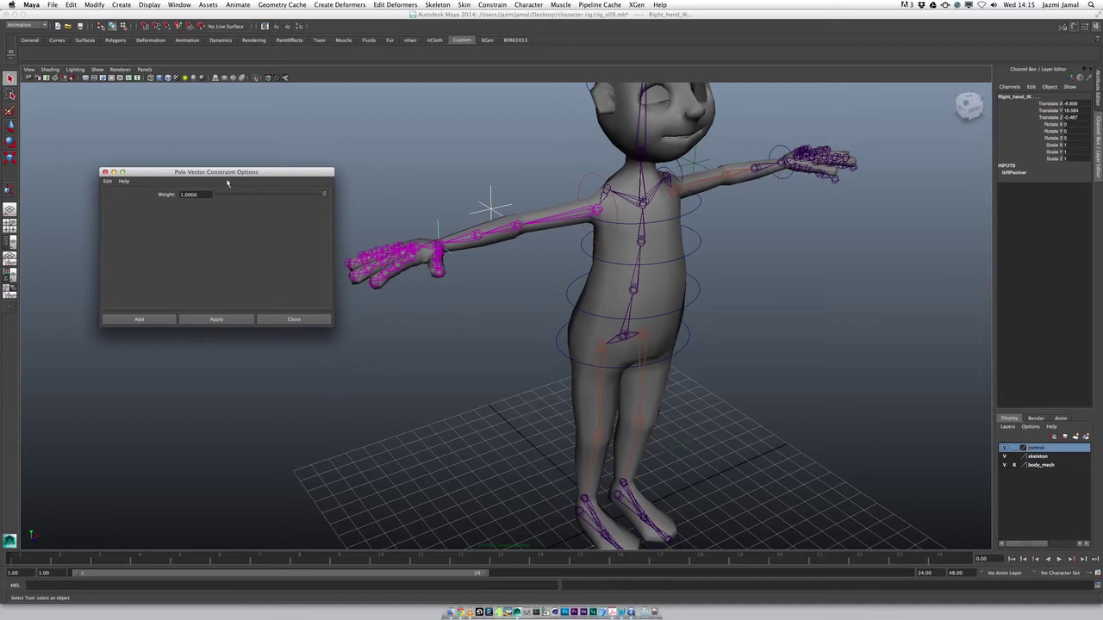
{"action": "left_click", "coordinate": [107, 181]}
{"action": "left_click", "coordinate": [121, 199]}
{"action": "left_click", "coordinate": [164, 319]}
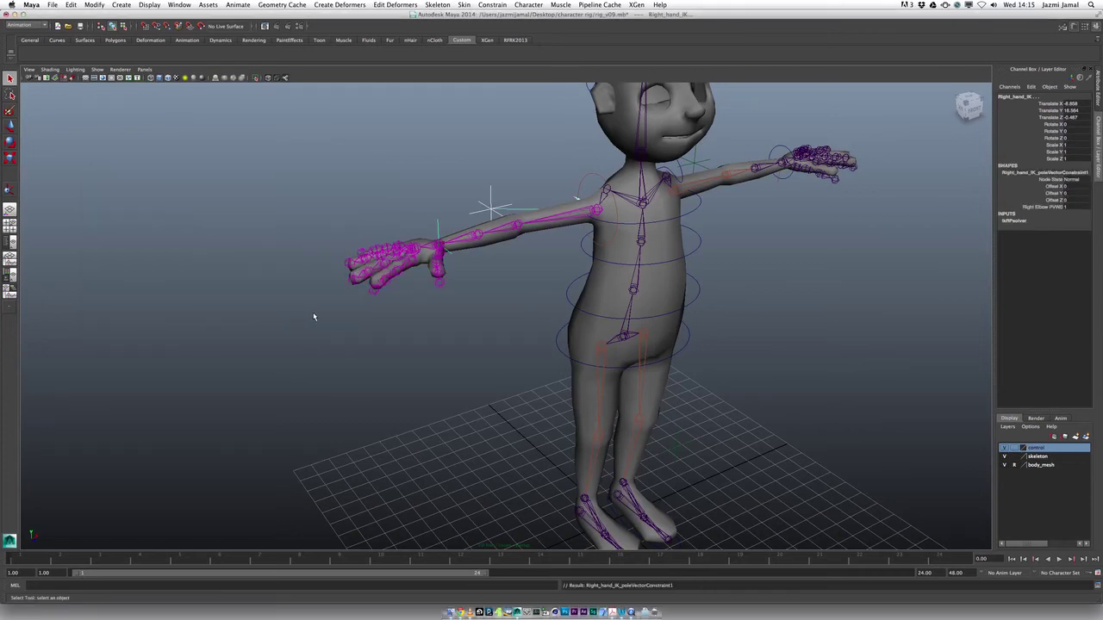
Step: Test the right elbow's pole vector by moving its locator down about 1.36 units in Y, and undo the move
{"action": "left_click_drag", "start_coordinate": [313, 317], "coordinate": [405, 310], "text": "alt"}
{"action": "left_click", "coordinate": [486, 193]}
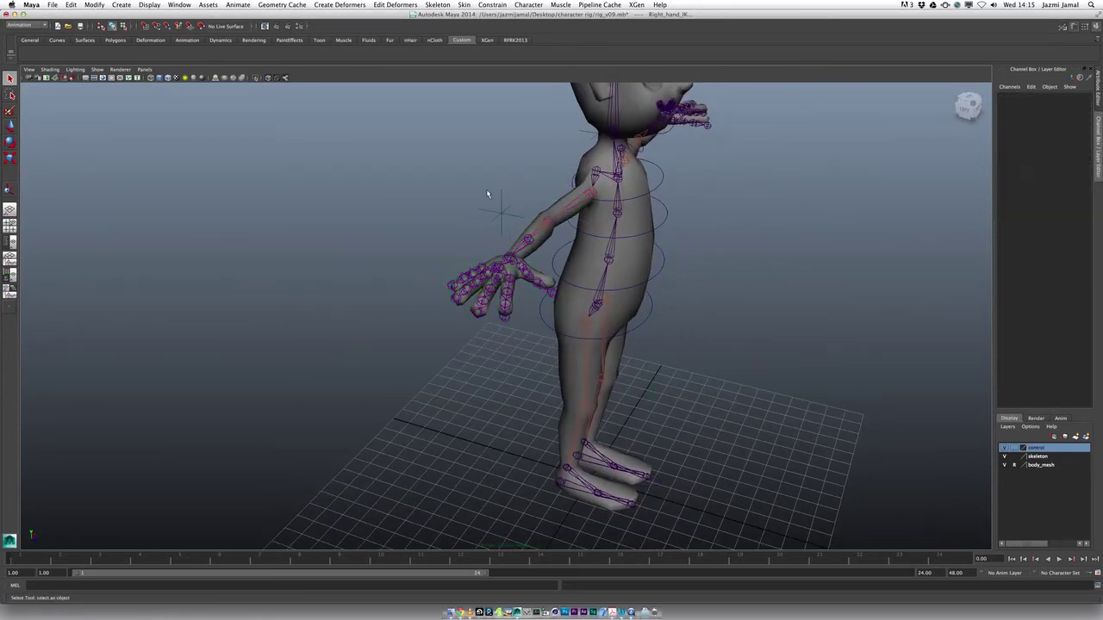
{"action": "left_click", "coordinate": [502, 196]}
{"action": "key", "text": "w"}
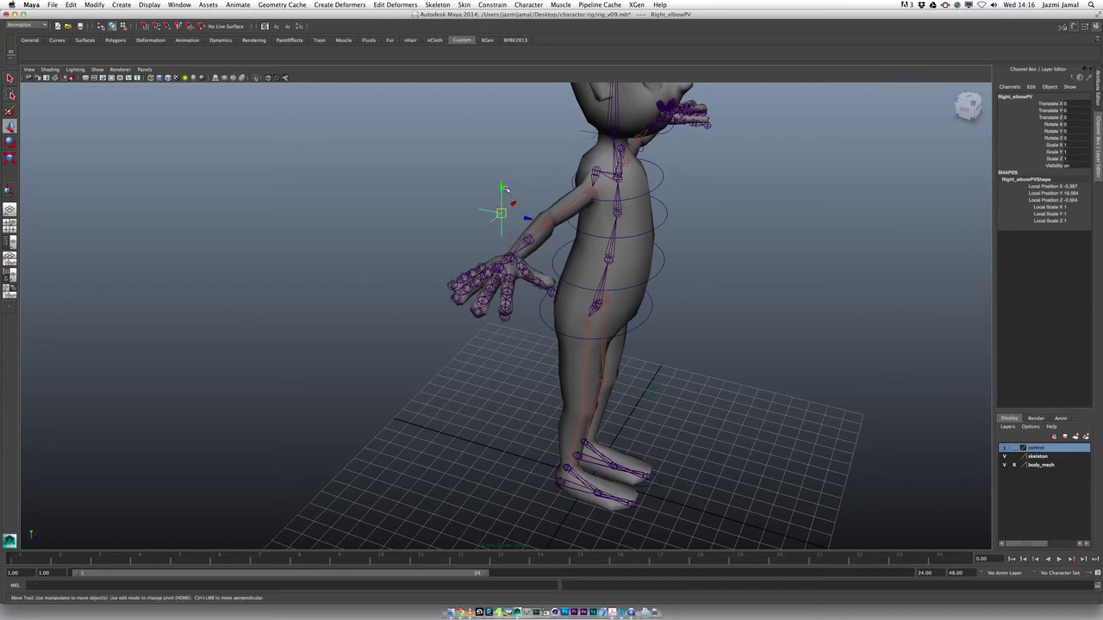
{"action": "left_click_drag", "start_coordinate": [504, 186], "coordinate": [501, 219]}
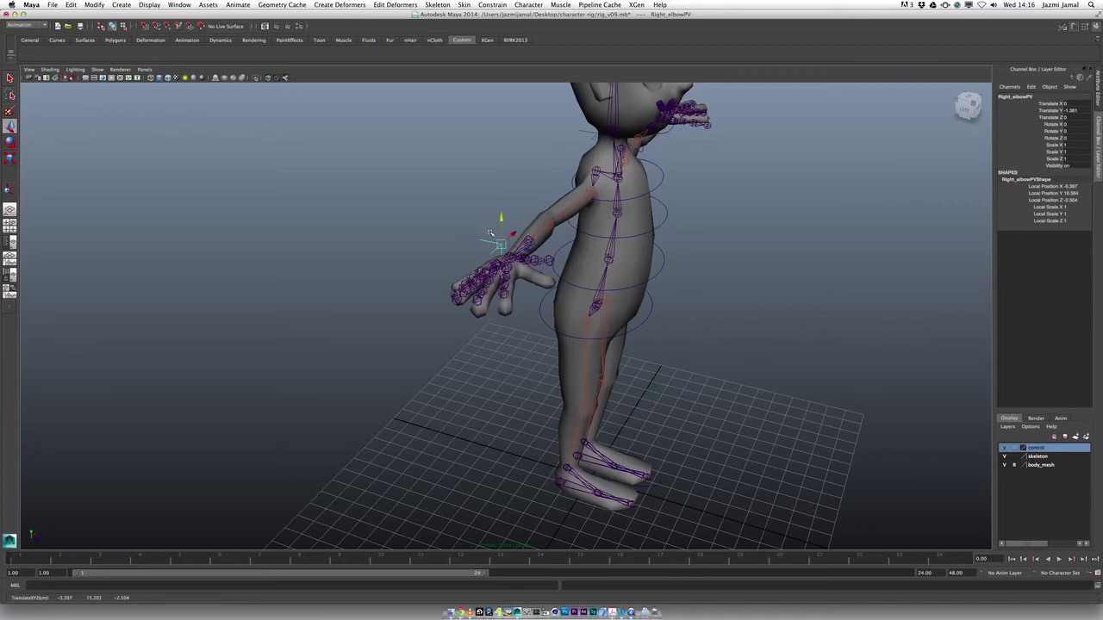
{"action": "key", "text": "ctrl+z"}
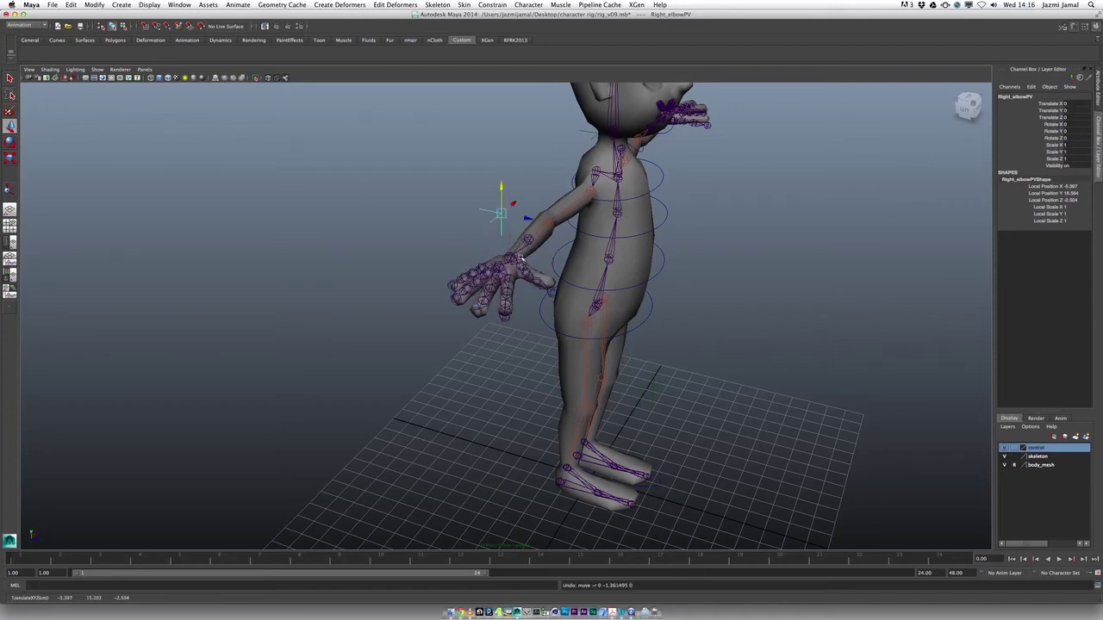
{"action": "left_click_drag", "start_coordinate": [546, 253], "coordinate": [470, 272], "text": "alt"}
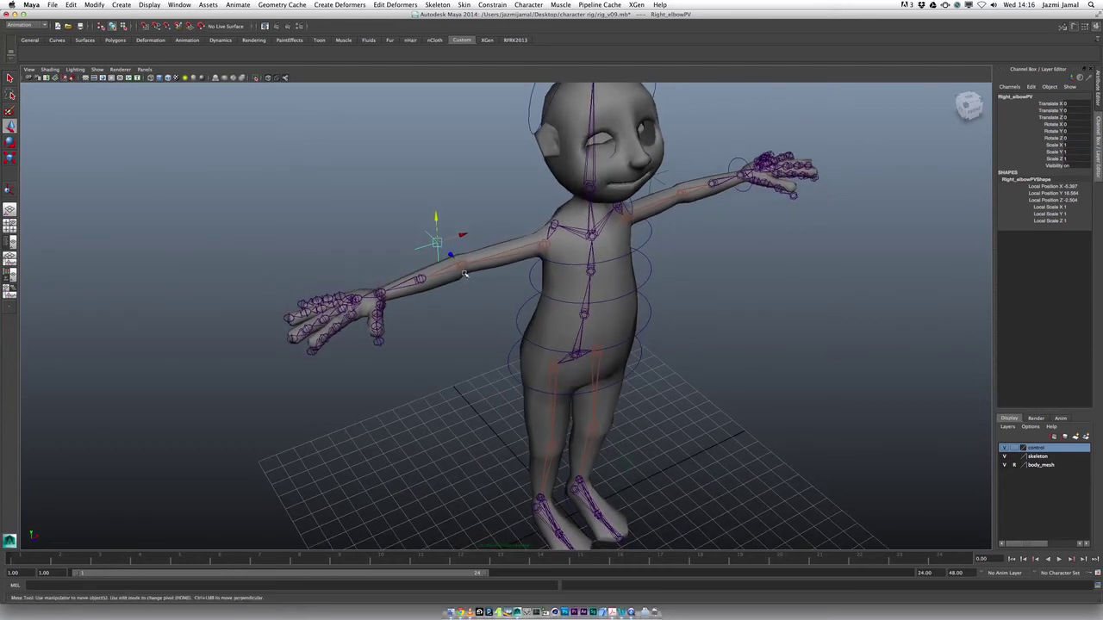
Step: Save the scene as a new version named rig_v10.mb in the character rig folder
{"action": "left_click", "coordinate": [52, 4]}
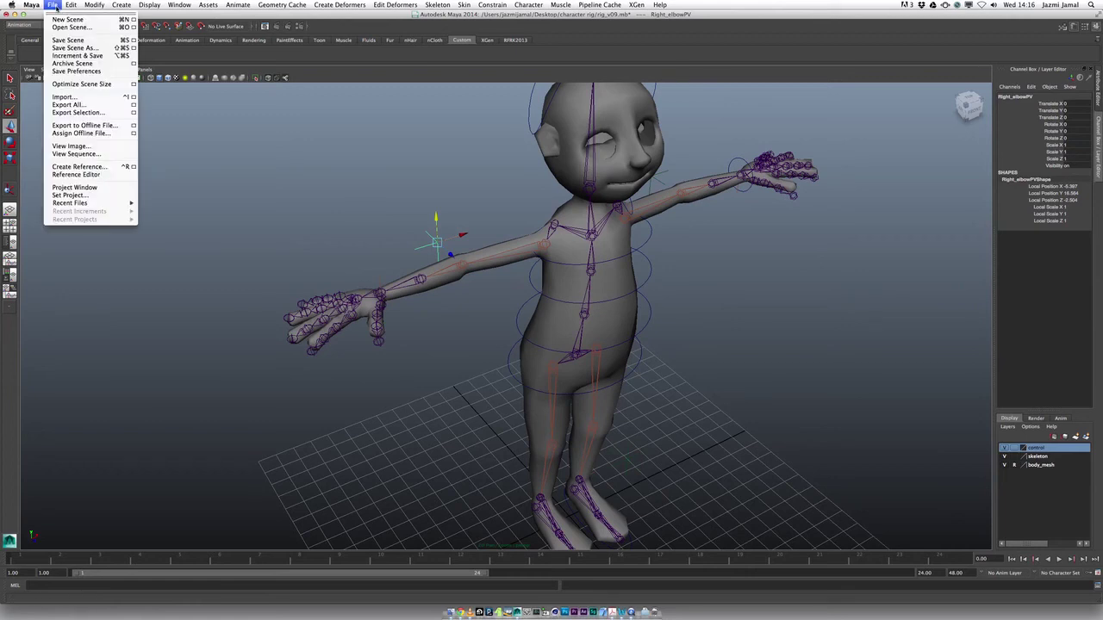
{"action": "left_click", "coordinate": [69, 48]}
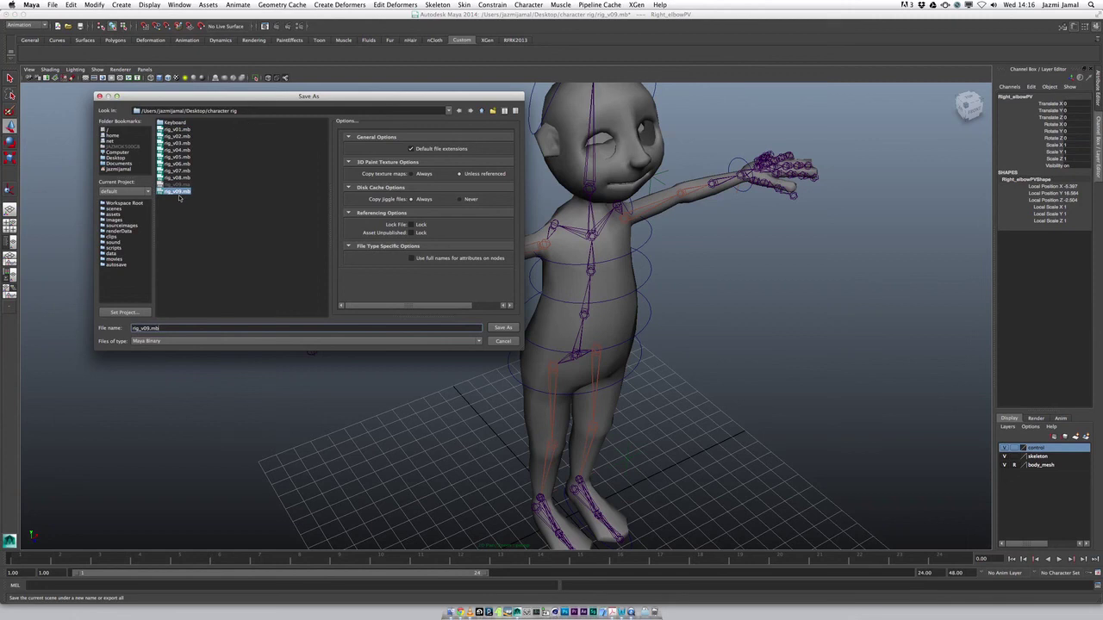
{"action": "left_click", "coordinate": [178, 197]}
{"action": "left_click", "coordinate": [152, 328]}
{"action": "key", "text": "BackSpace"}
{"action": "key", "text": "BackSpace"}
{"action": "left_click", "coordinate": [507, 328]}
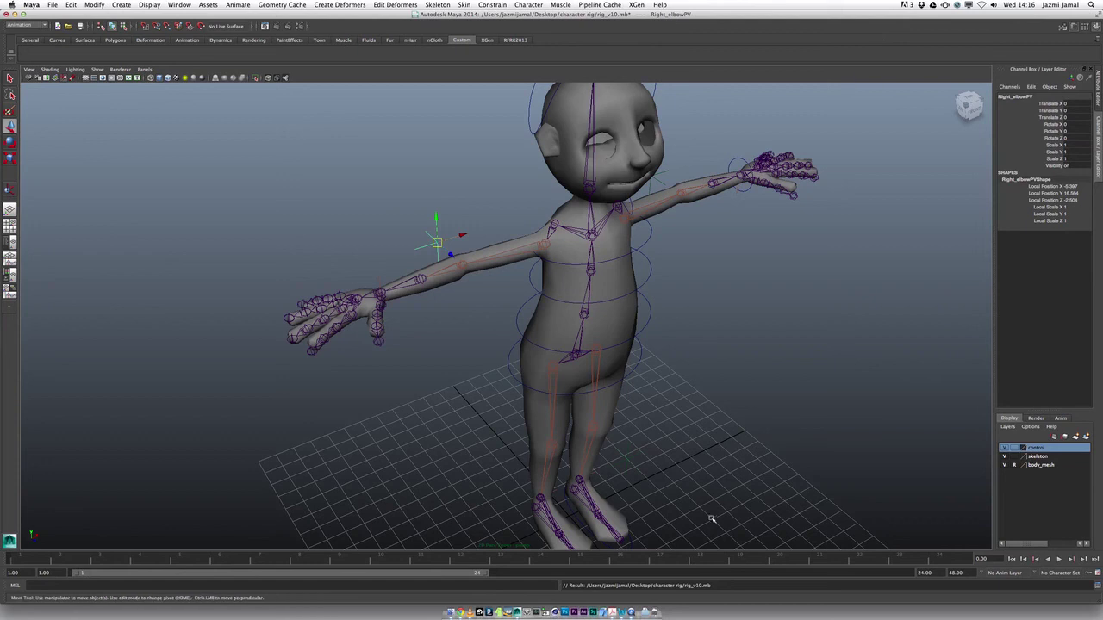
{"action": "left_click", "coordinate": [632, 612]}
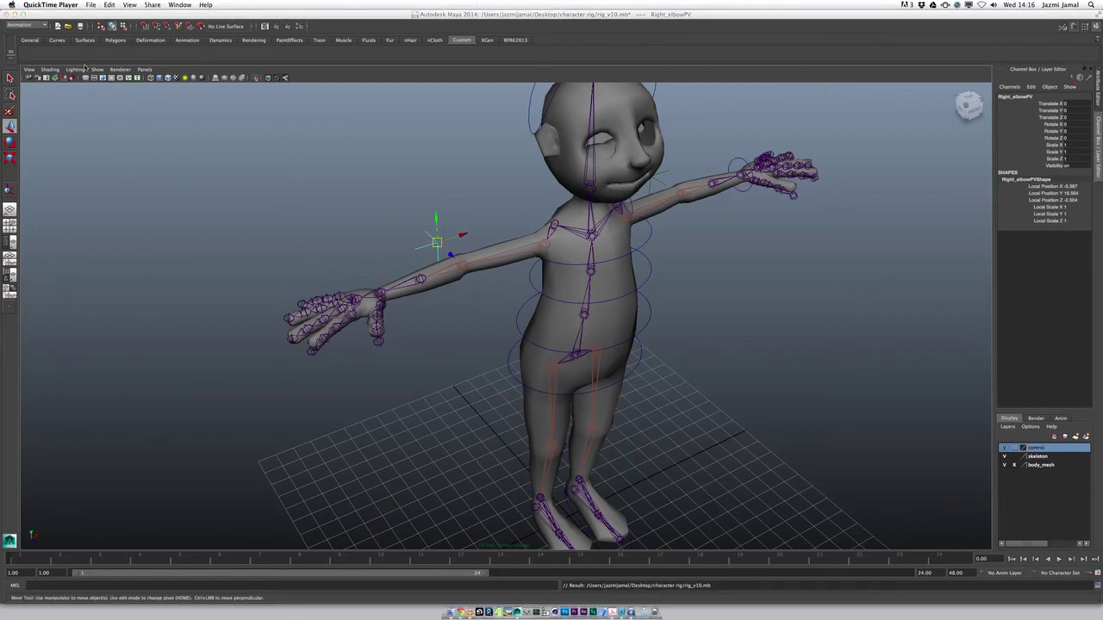